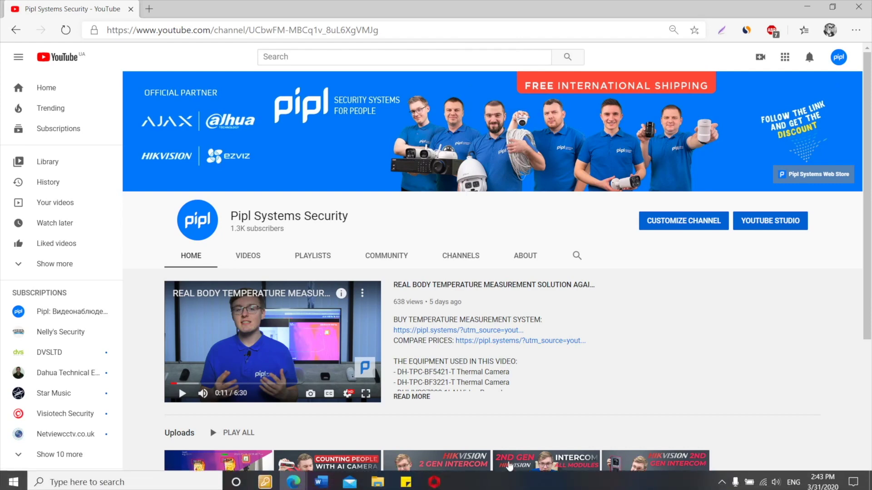
Open a new Edge tab and load obsproject.com from the 'obs' address-bar suggestion
left_click(149, 10)
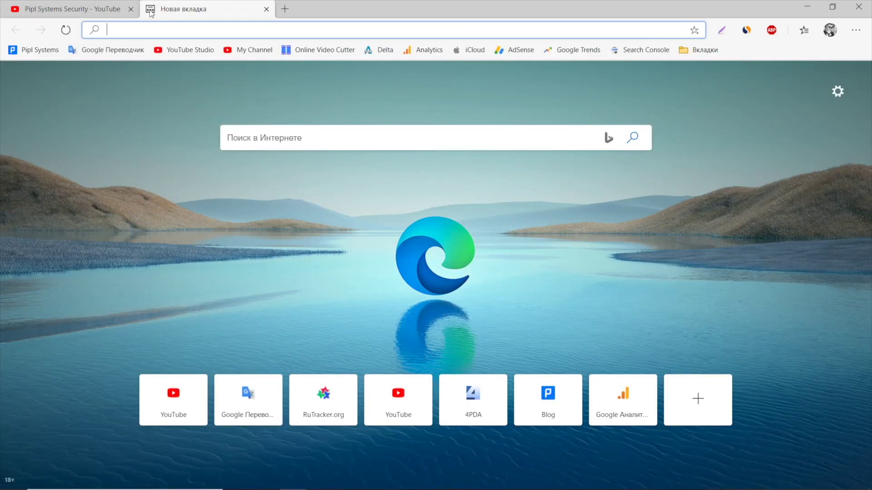
type("obsproject.com")
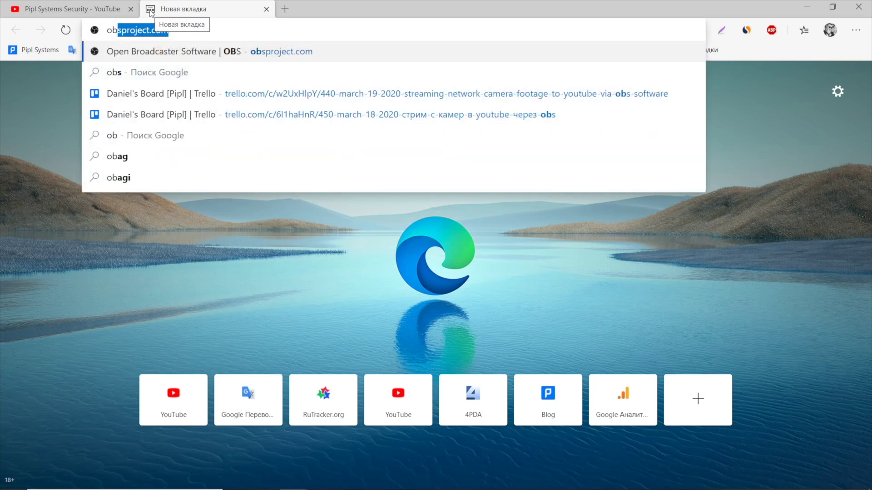
key("Return")
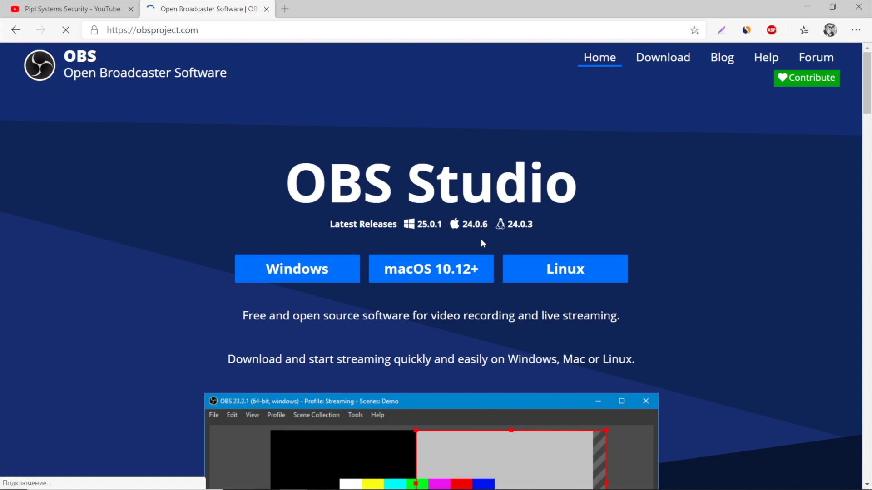
Go to YouTube Studio from the channel's account menu and start a new live stream
left_click(73, 9)
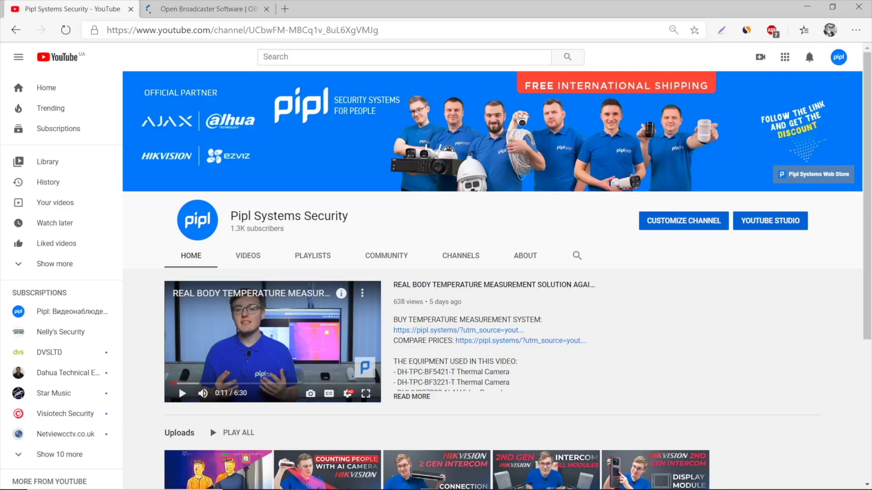
left_click(839, 58)
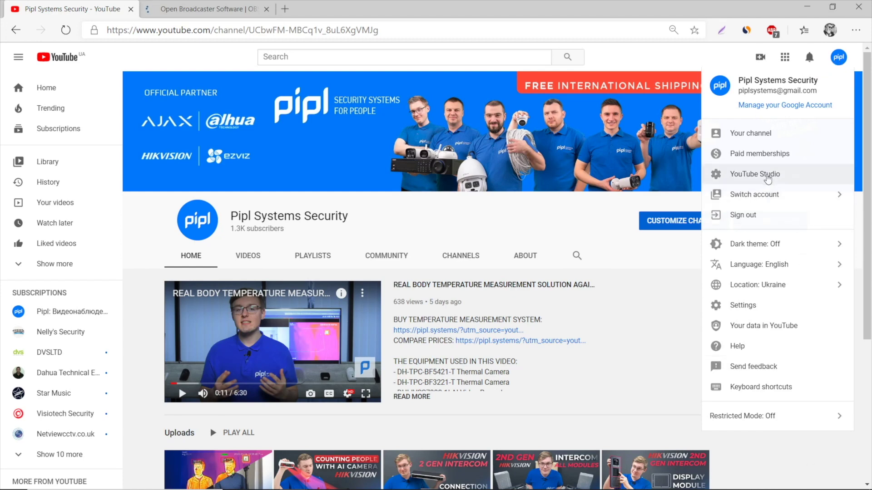
left_click(765, 175)
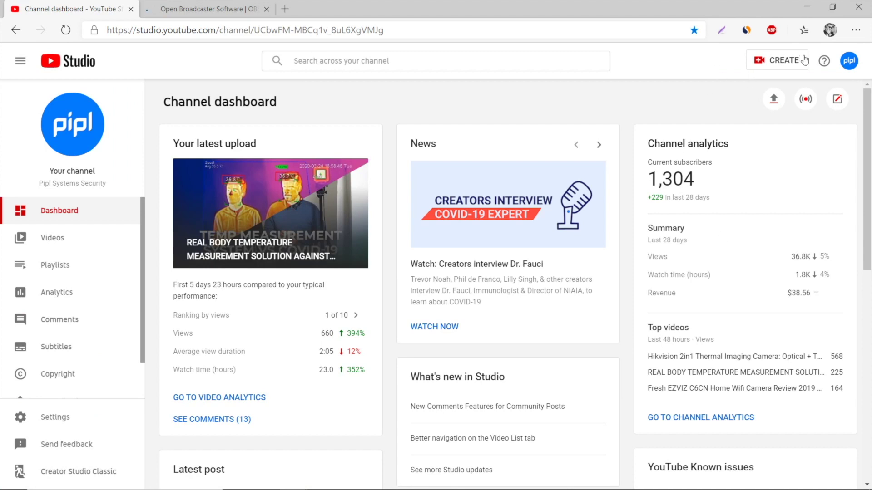
left_click(776, 60)
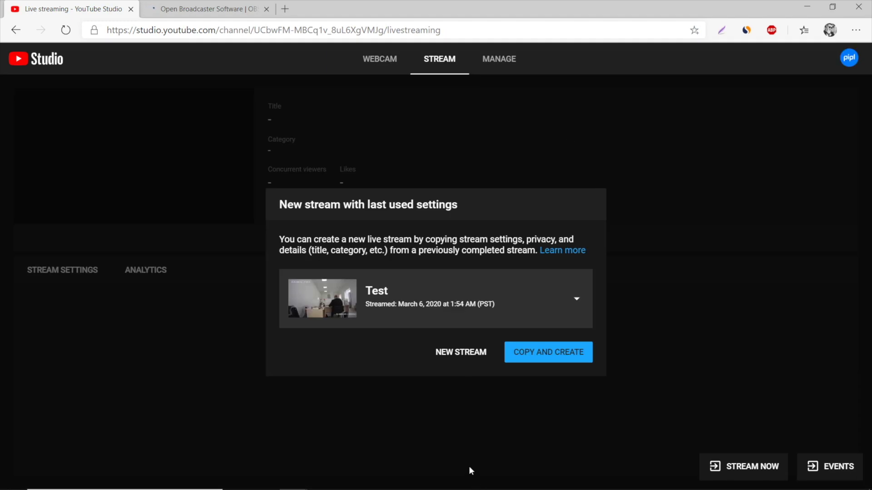
left_click(463, 358)
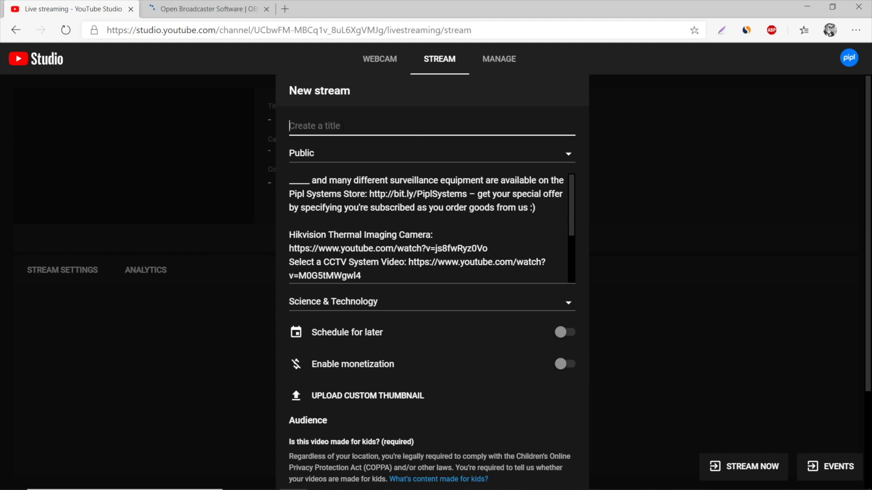
Enter 'Test' as the stream title and as its description
type("Test")
key("ctrl+a")
key("ctrl+c")
left_click(366, 208)
key("ctrl+a")
key("ctrl+v")
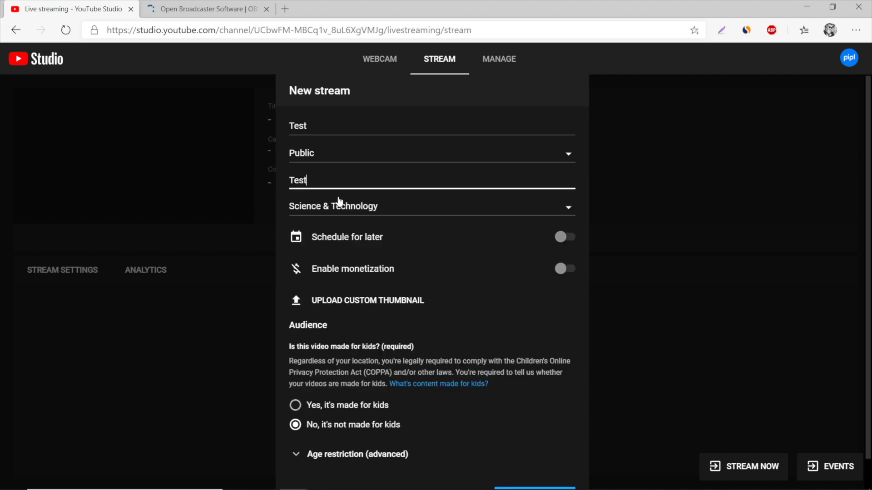
Make the stream Private with category Science & Technology, and create it
left_click(331, 159)
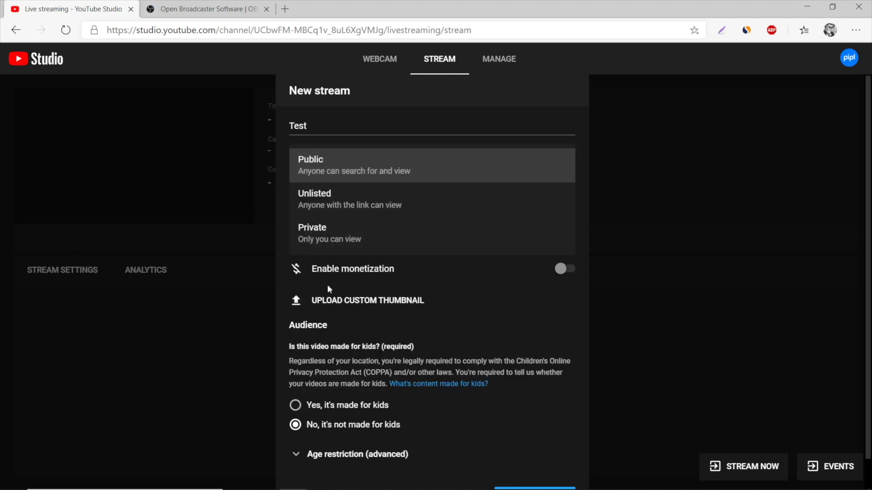
left_click(322, 243)
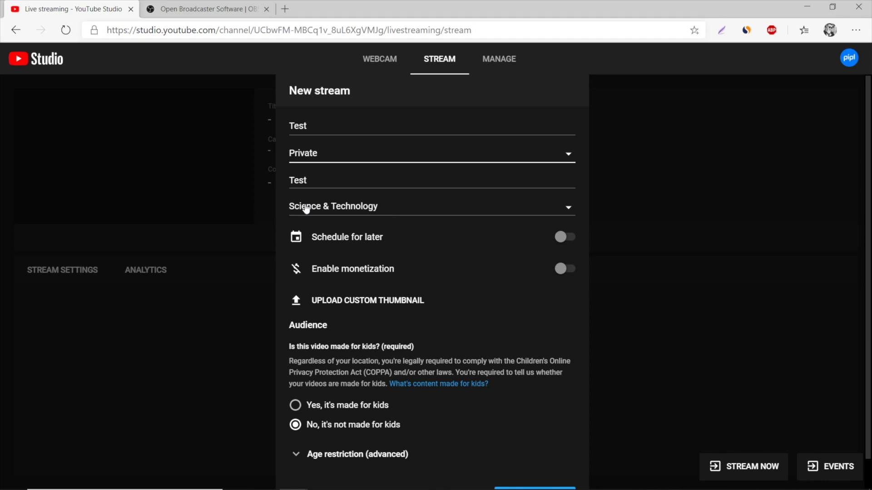
scroll(386, 273, "down", 1)
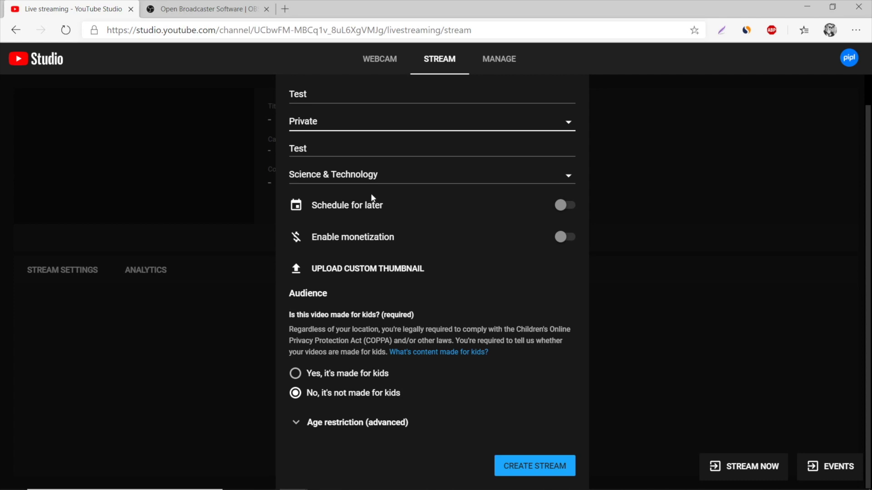
left_click(373, 181)
left_click(356, 475)
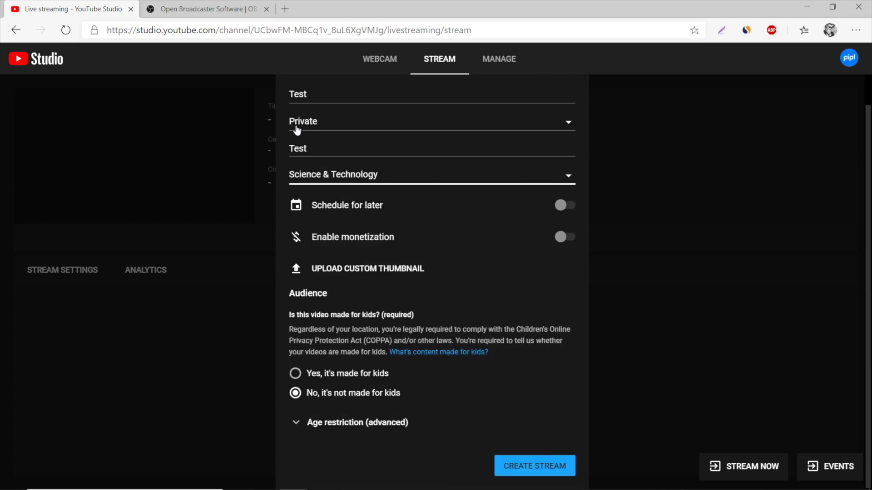
left_click(526, 467)
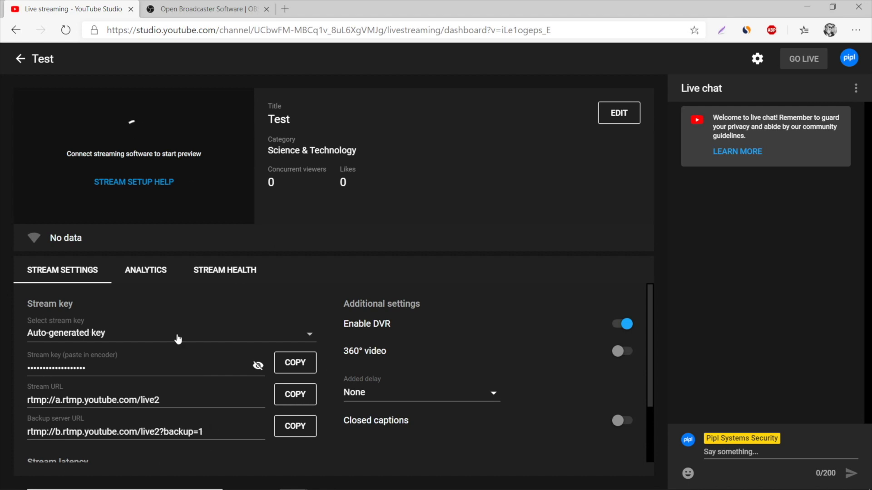
Scroll to Stream latency and select Ultra low-latency for the Test stream
scroll(166, 335, "down", 2)
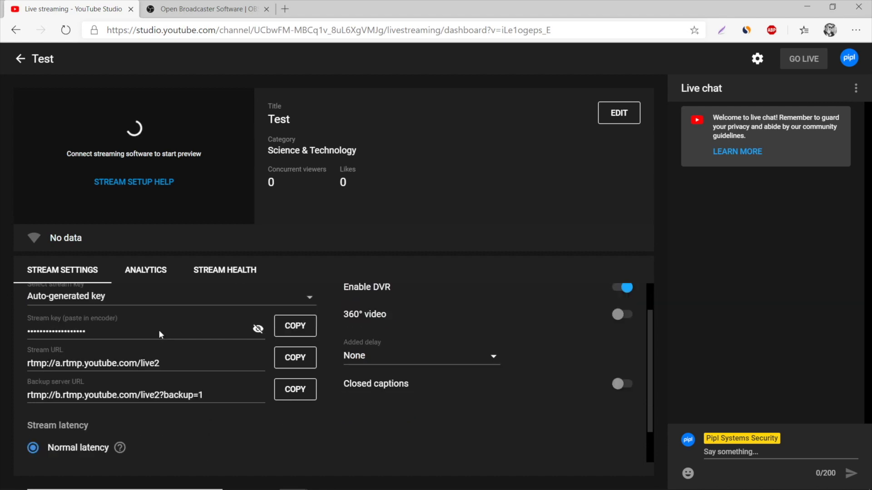
scroll(34, 454, "down", 1)
left_click(34, 452)
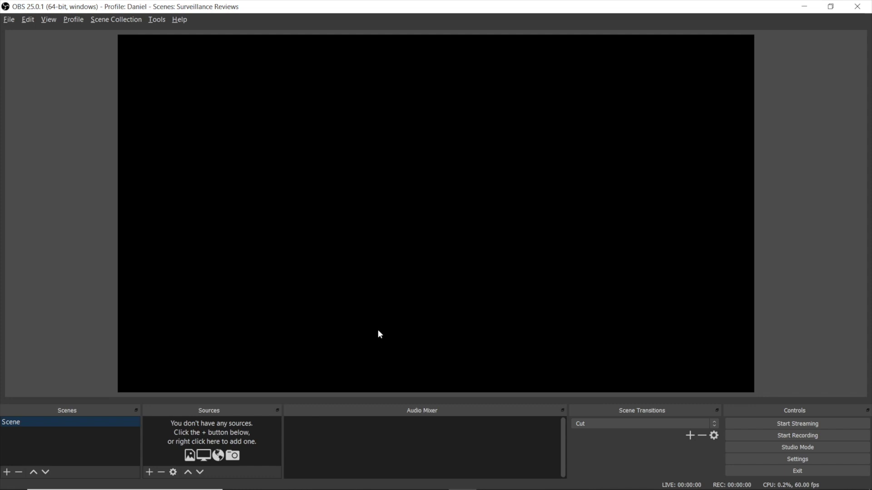
Show the desktop, open the RTSP_URL text file and centre the Notepad window
key("super+d")
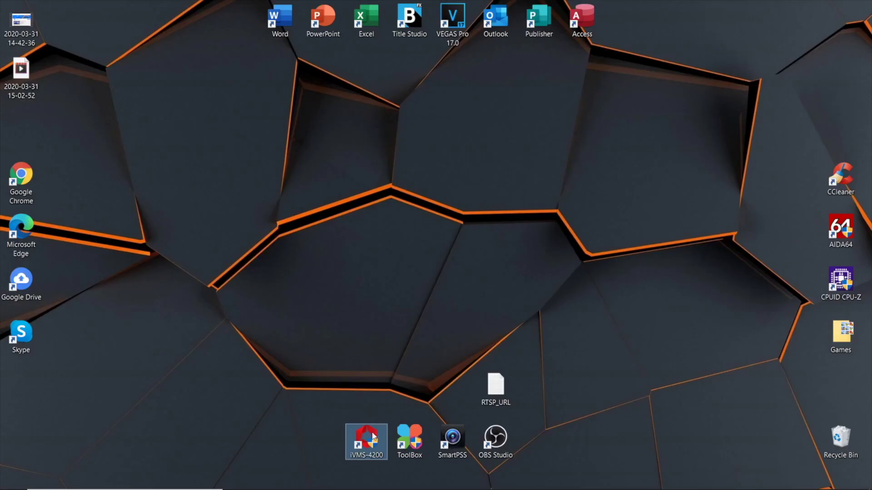
double_click(496, 385)
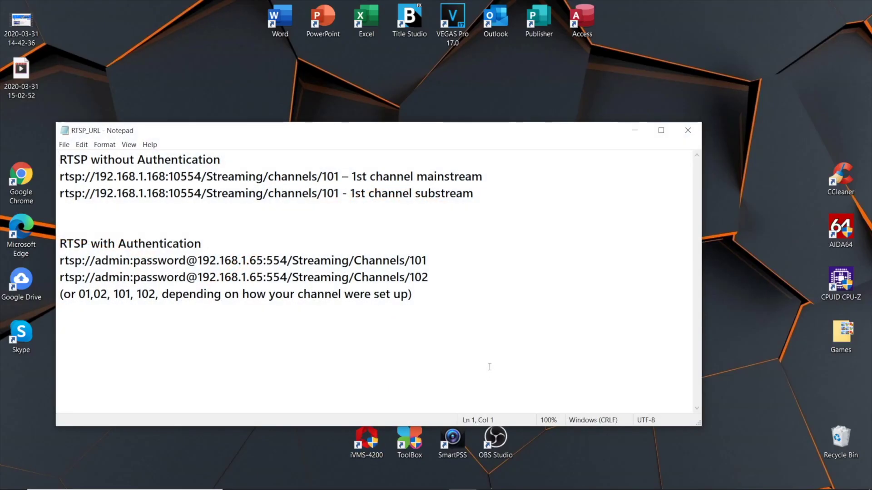
left_click_drag(218, 136, 276, 127)
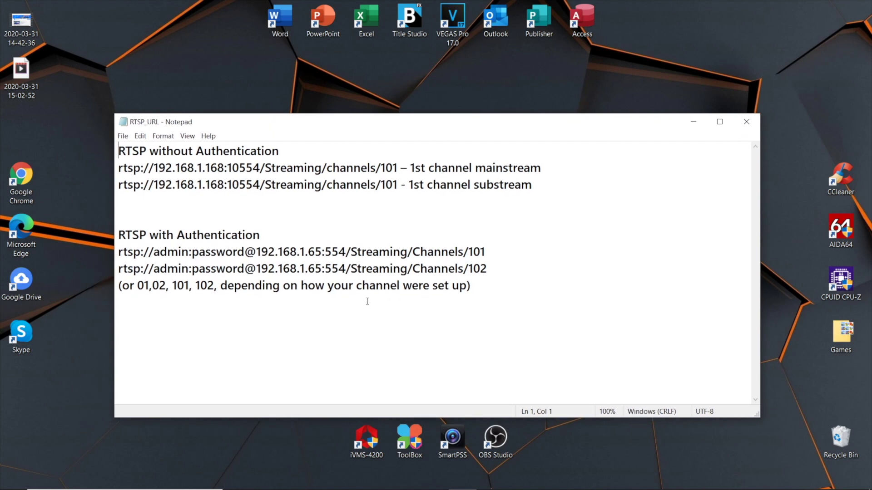
Highlight the note's headings, the example URLs, credentials, and camera IP address and port
left_click_drag(130, 151, 273, 151)
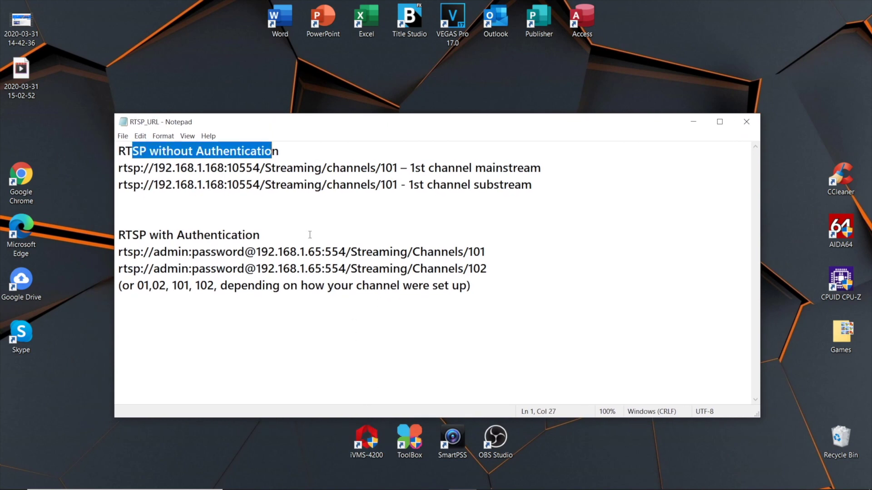
left_click(286, 235)
left_click_drag(287, 235, 117, 235)
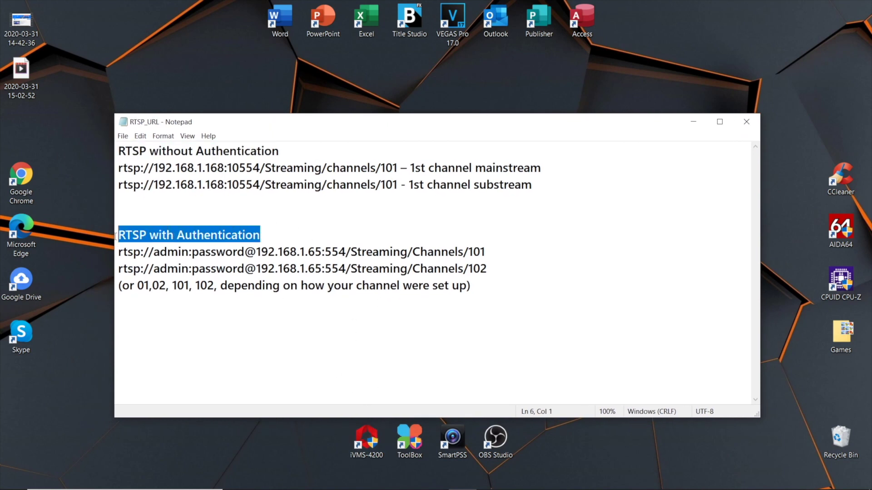
left_click(278, 252)
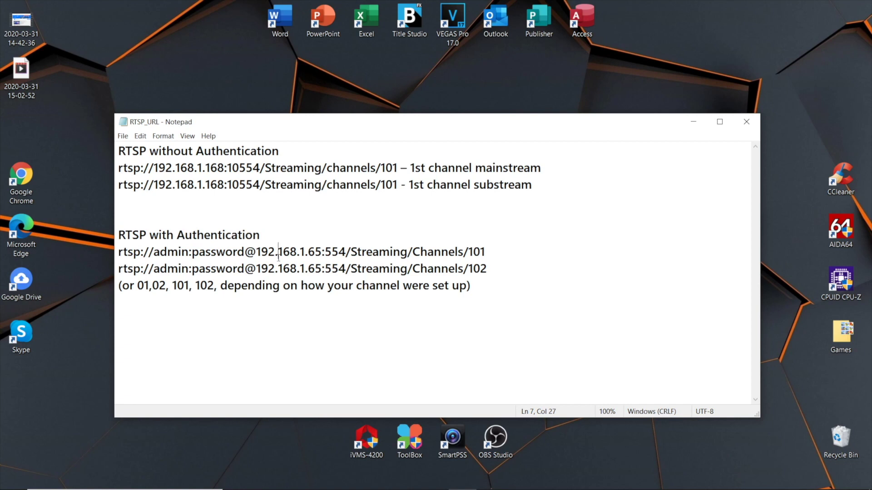
left_click_drag(246, 168, 315, 285)
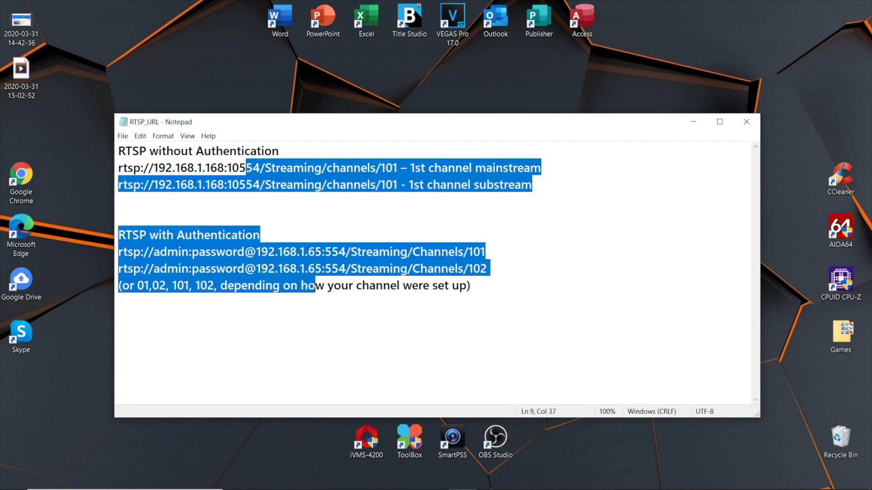
left_click(441, 253)
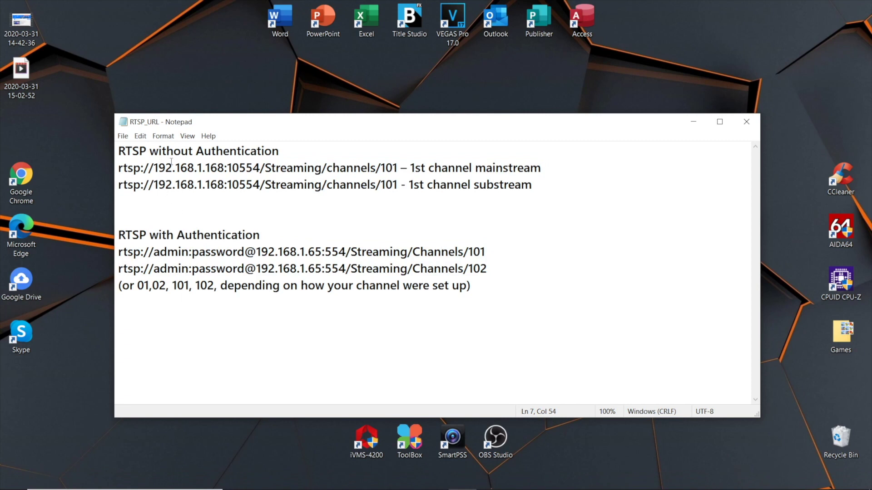
left_click_drag(154, 251, 246, 253)
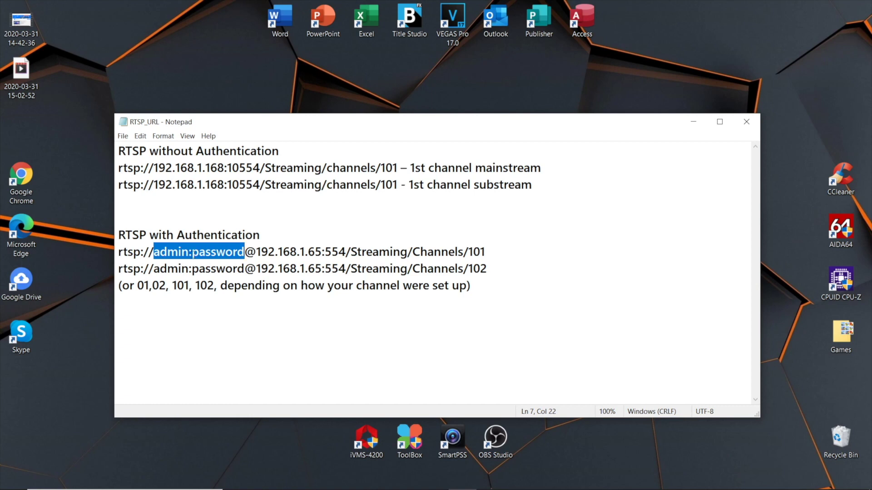
left_click_drag(143, 168, 263, 171)
left_click(347, 169)
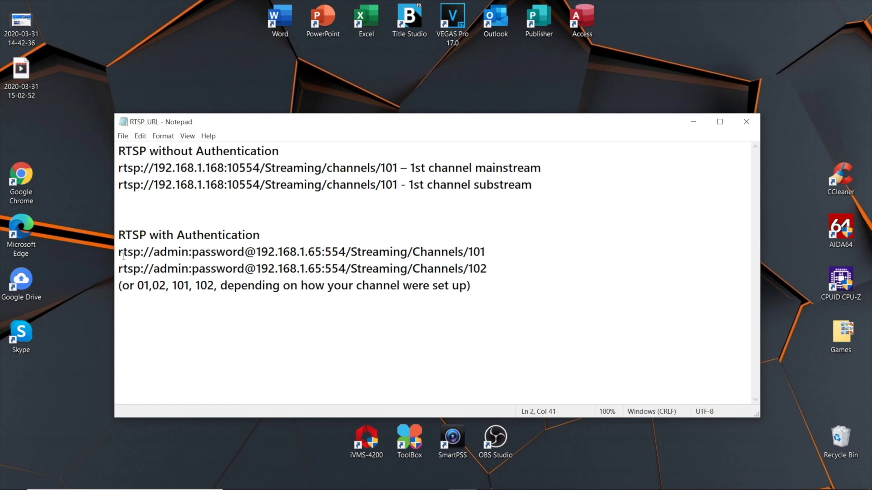
Change the substream URL's channel number from 101 to 102
left_click_drag(382, 169, 399, 169)
key("Down")
key("BackSpace")
type("2")
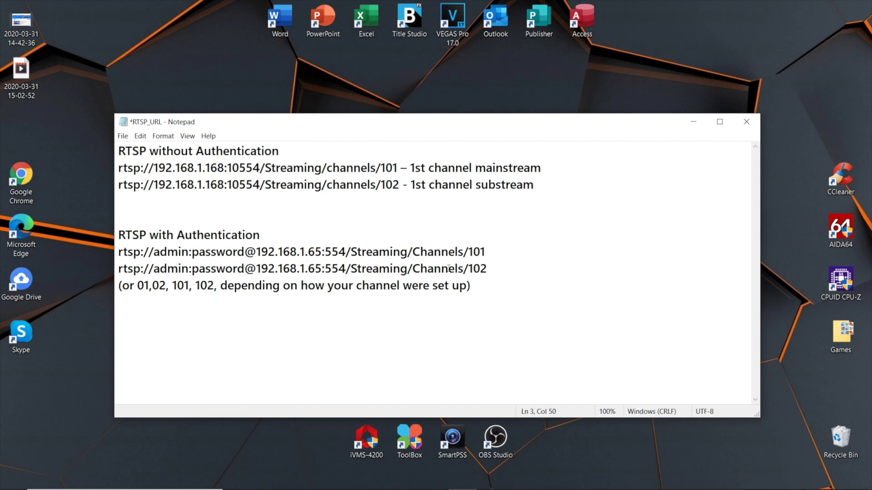
Highlight the authenticated URL's parts: rtsp prefix, credentials, IP and port, Streaming path, channel number
left_click_drag(117, 252, 323, 252)
left_click(373, 268)
left_click_drag(256, 254, 394, 267)
left_click(473, 269)
left_click_drag(123, 252, 141, 251)
left_click(205, 253)
left_click(257, 252)
left_click_drag(257, 252, 345, 252)
left_click_drag(350, 253, 409, 248)
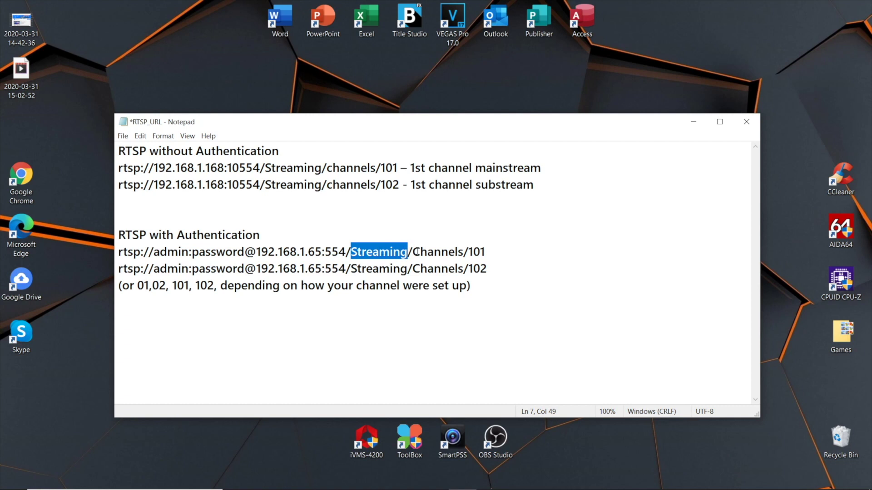
left_click_drag(413, 251, 485, 252)
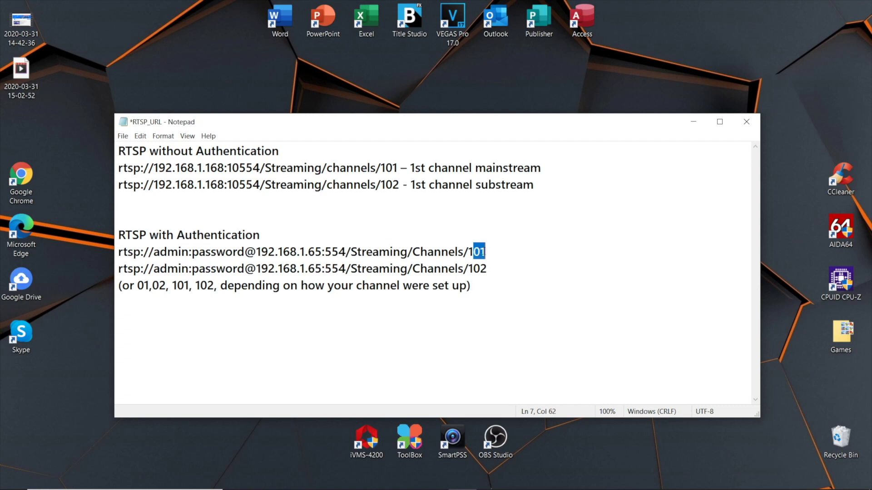
left_click(226, 240)
Highlight the channel-numbering note and the whole first authenticated URL
left_click_drag(220, 286, 375, 287)
left_click(246, 269)
left_click_drag(489, 250, 119, 252)
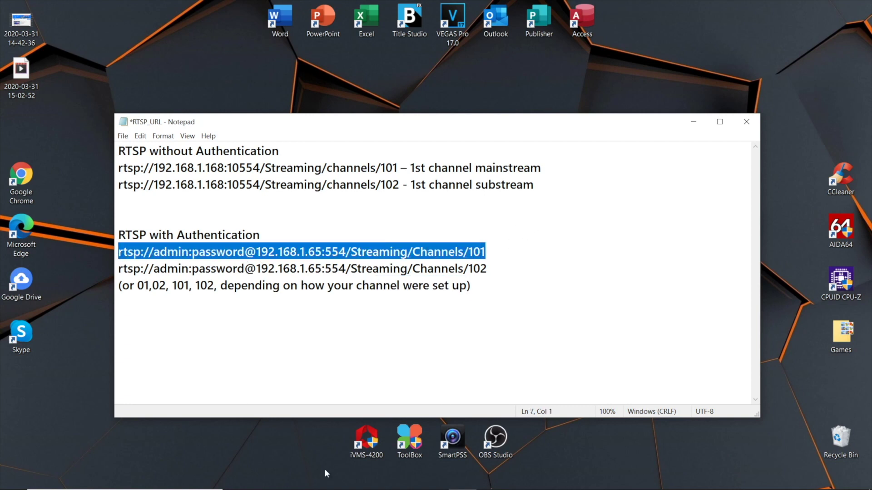
mouse_move(366, 487)
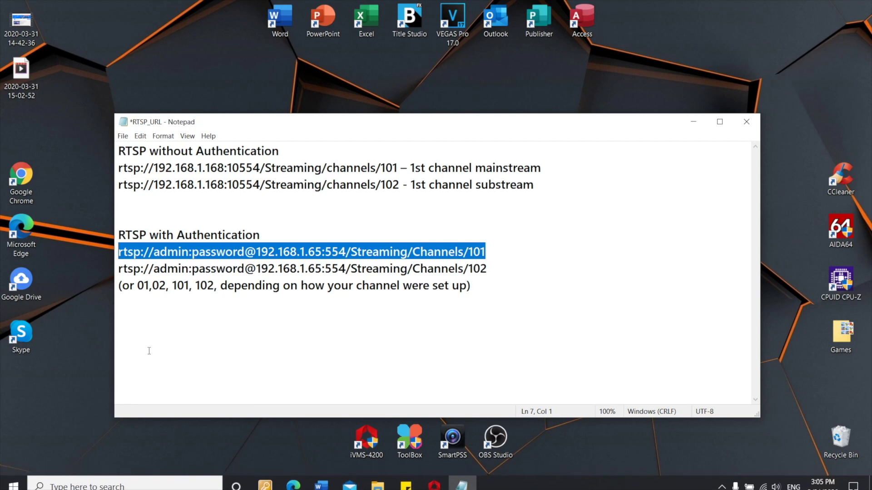
left_click(262, 254)
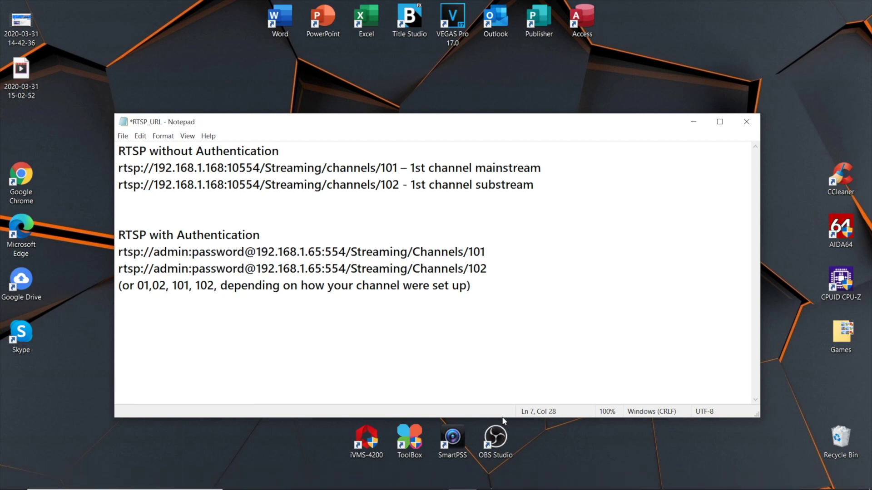
double_click(345, 447)
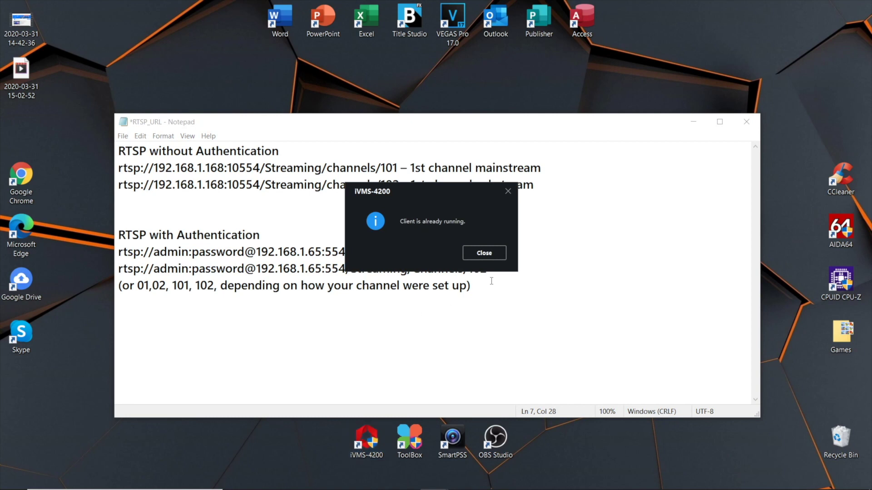
left_click(504, 259)
left_click(427, 479)
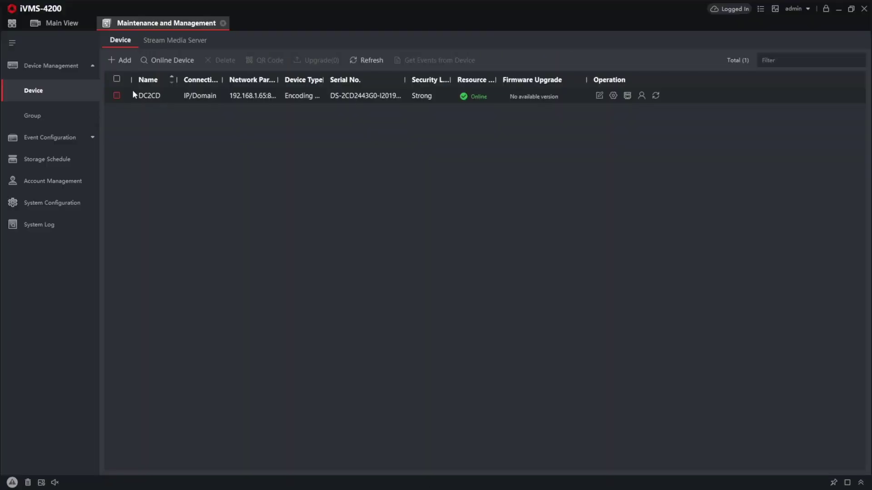
left_click(191, 60)
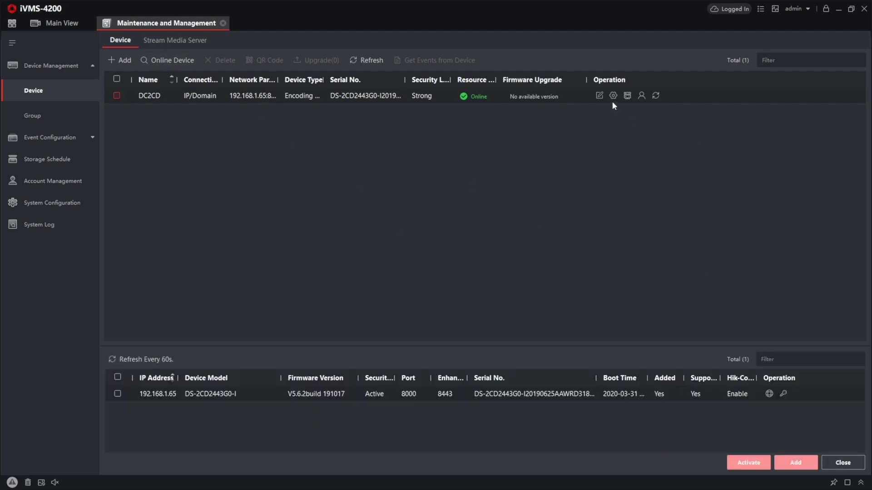
mouse_move(612, 96)
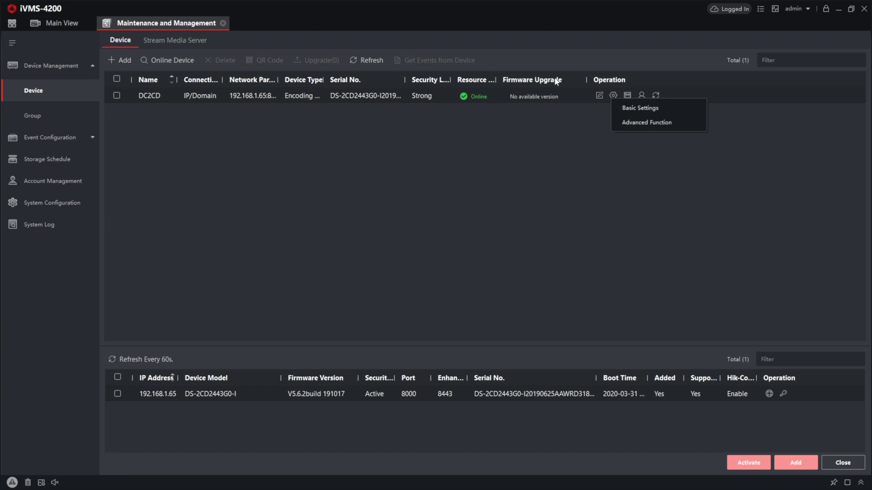
left_click(638, 108)
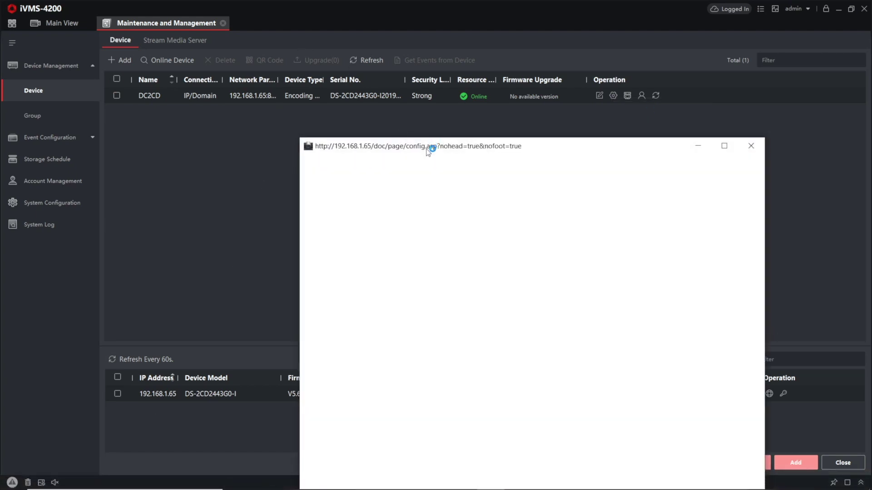
left_click(268, 226)
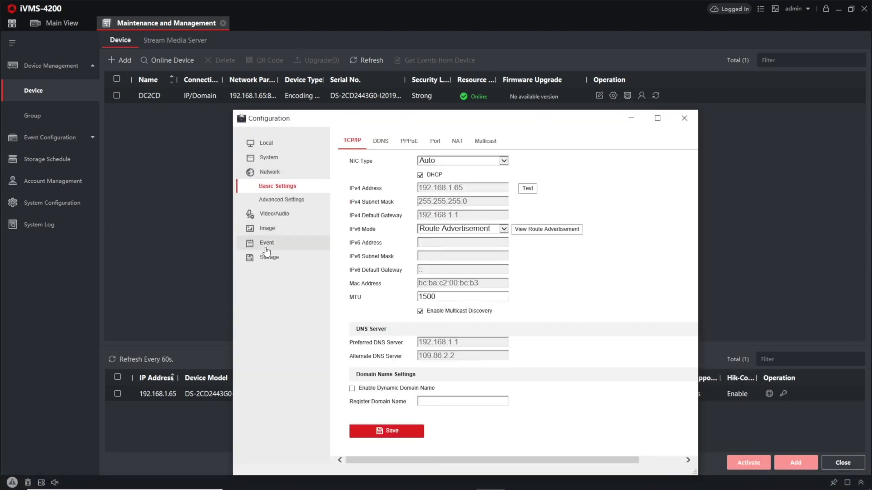
left_click(435, 141)
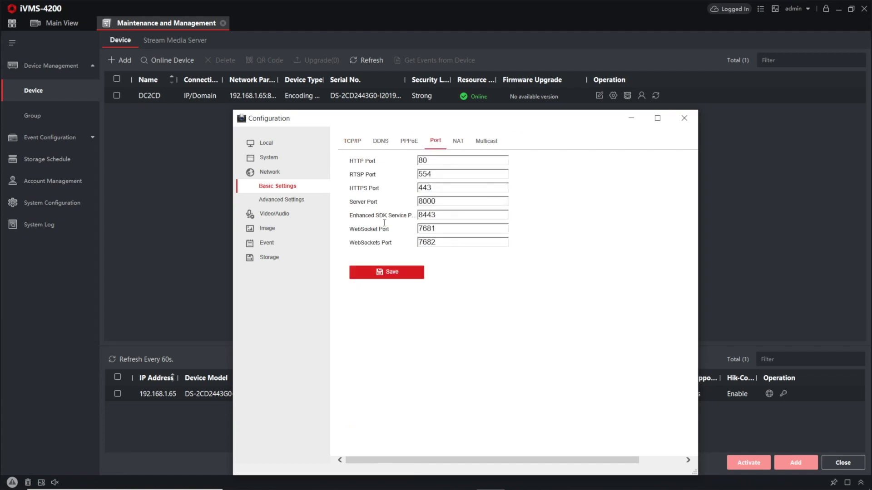
left_click_drag(350, 174, 373, 174)
left_click(685, 118)
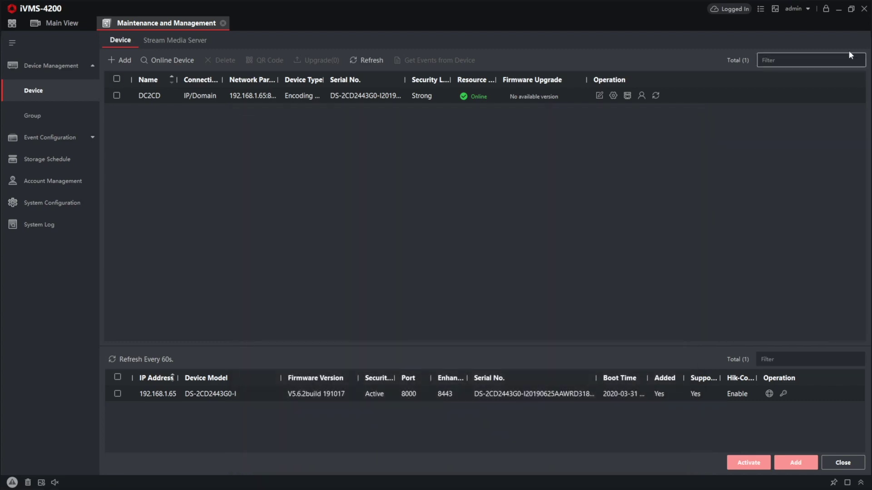
left_click(838, 9)
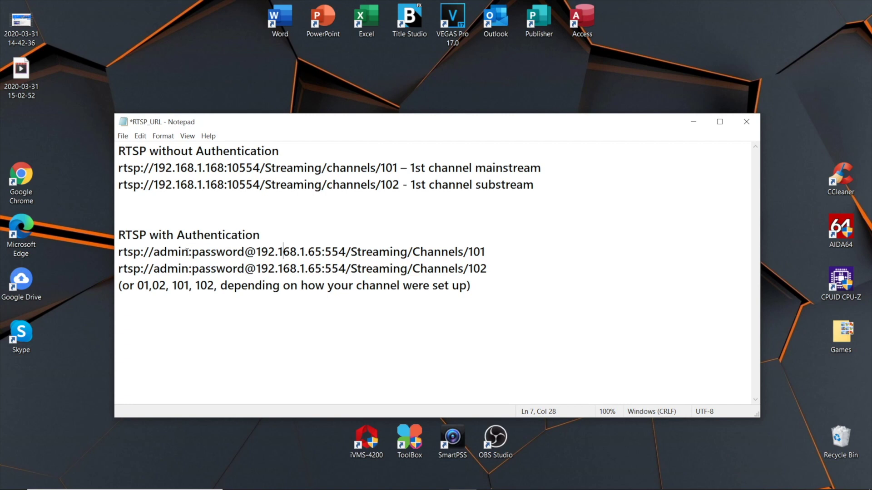
Overwrite the 'password' placeholder with the camera's password and select the whole URL
left_click_drag(188, 251, 162, 251)
left_click(162, 251)
left_click(226, 252)
triple_click(225, 251)
left_click(244, 252)
left_click_drag(245, 252, 193, 251)
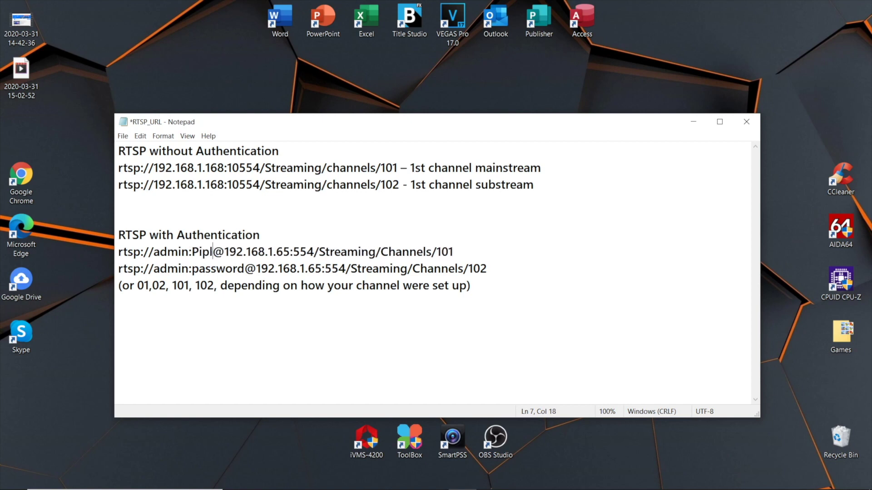
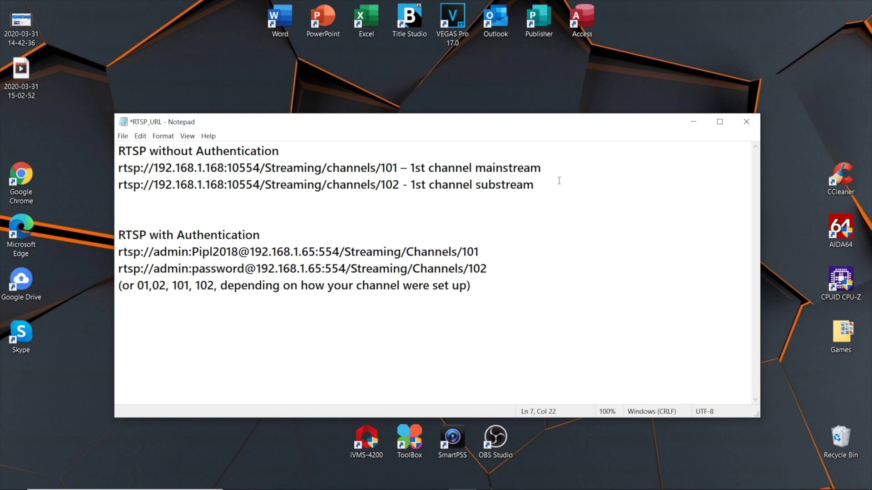
left_click_drag(491, 253, 117, 252)
key("ctrl+c")
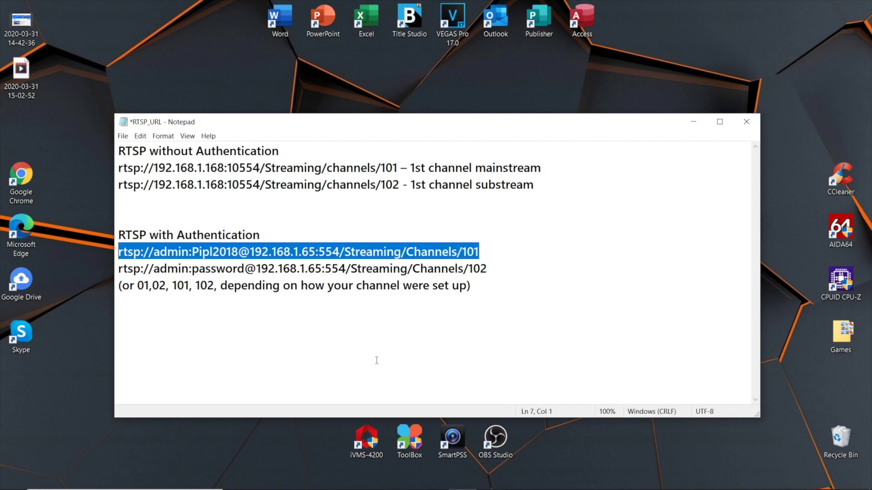
key("alt+Tab")
Switch to OBS and add a Media Source, entering the name Cam Stream Test
key("Tab")
key("Tab")
key("Tab")
key("Tab")
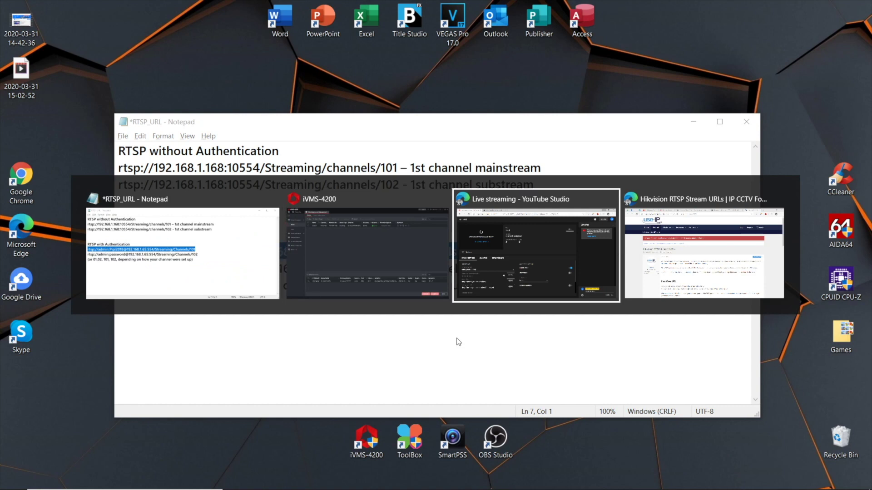
key("Tab")
key("Tab")
key("Tab")
key("Tab")
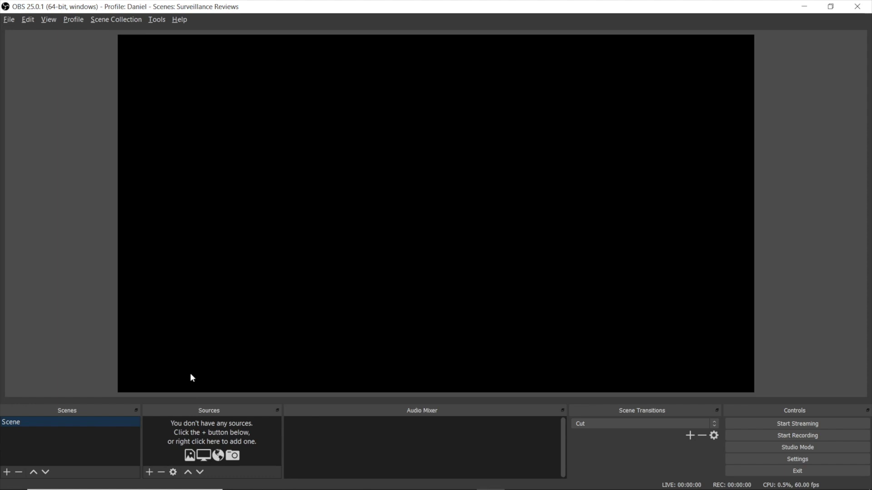
left_click(150, 473)
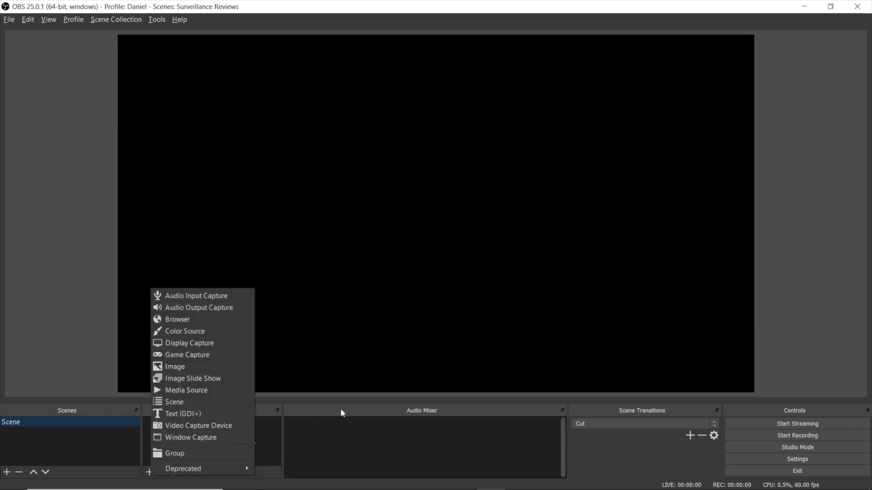
left_click(188, 393)
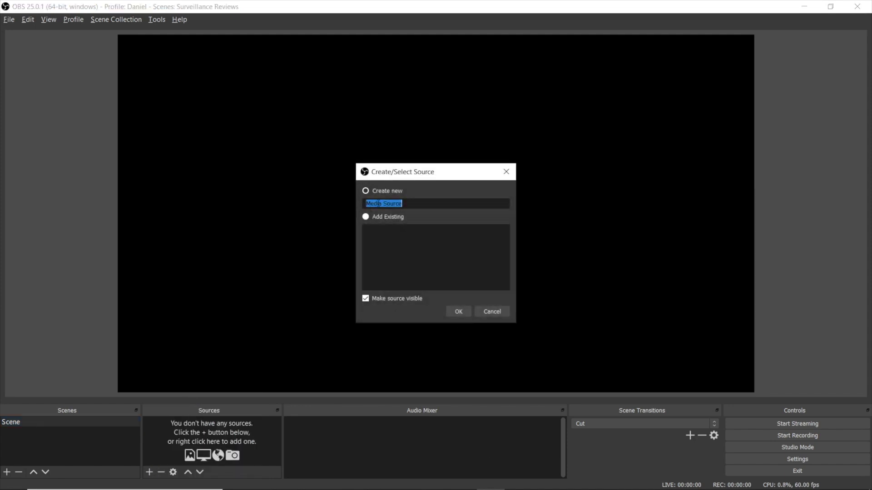
type("Cam")
Confirm the Cam Stream Test source, untick Local File, paste the RTSP URL as Input and apply
type("ream Test")
left_click(462, 311)
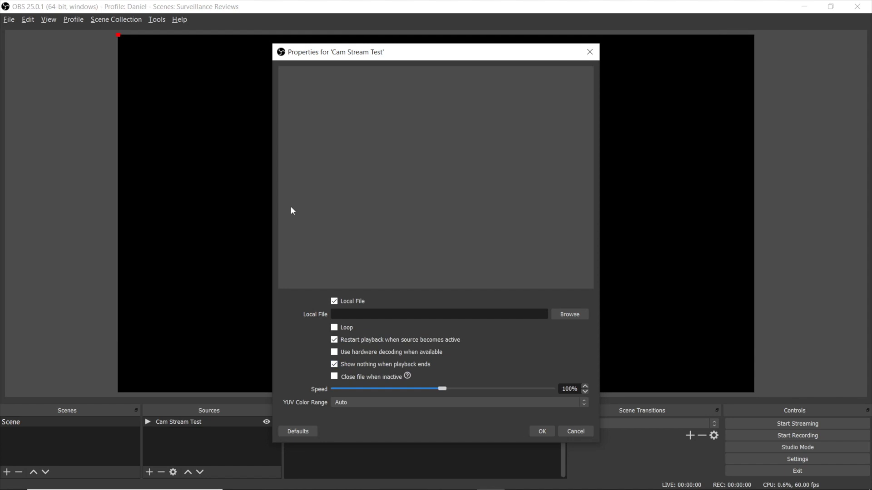
left_click(334, 301)
left_click_drag(366, 60, 348, 41)
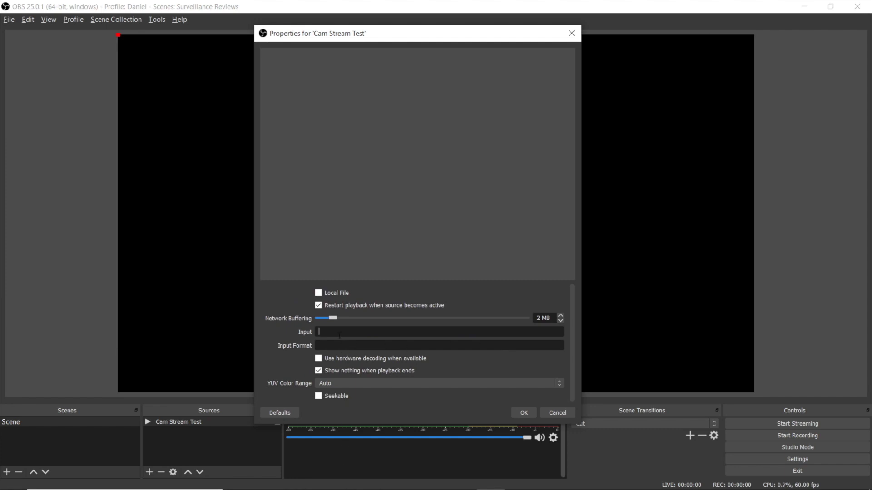
key("ctrl+v")
left_click_drag(320, 332, 494, 332)
left_click(495, 332)
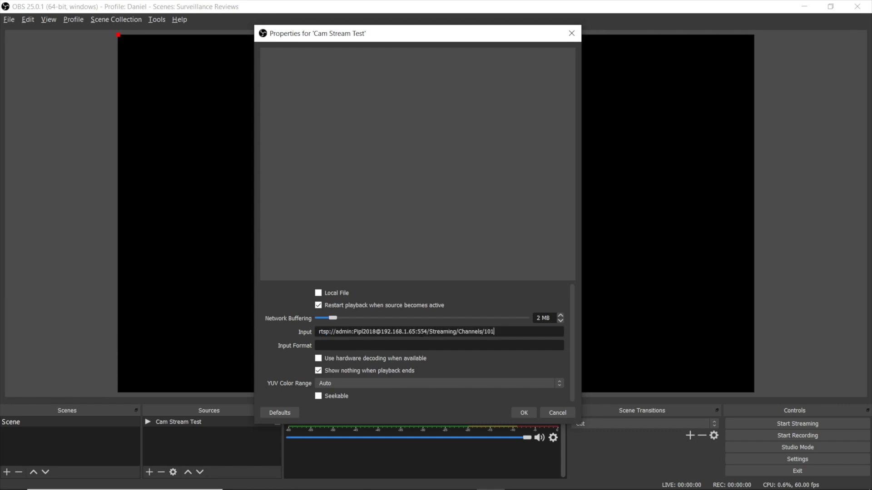
left_click(524, 413)
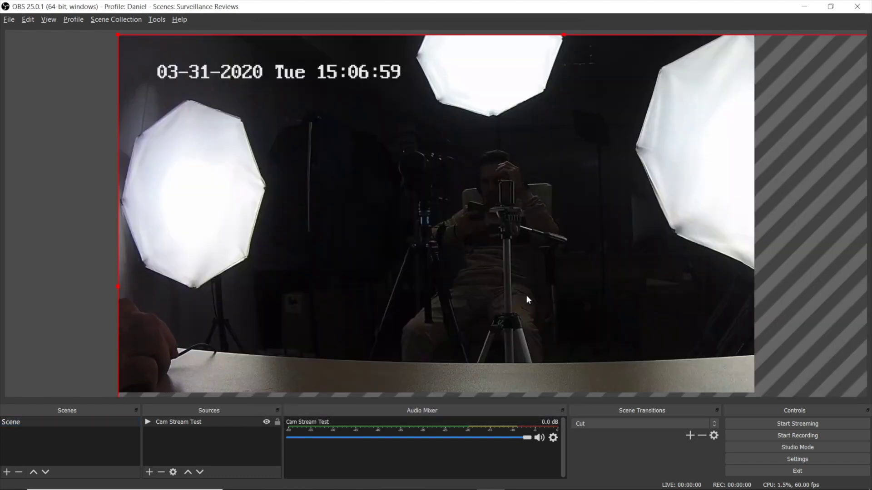
Drag the Cam Stream Test feed's corners to fill the canvas, then lock the source
left_click_drag(586, 252, 607, 260)
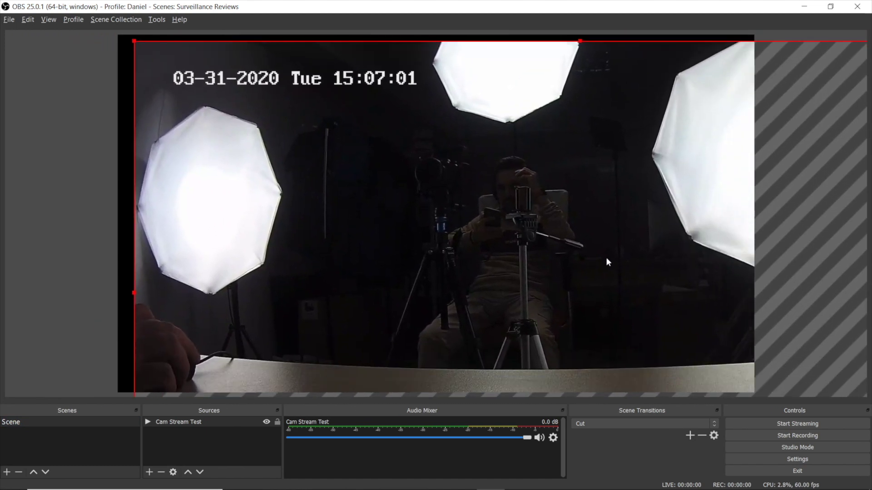
left_click_drag(135, 41, 296, 92)
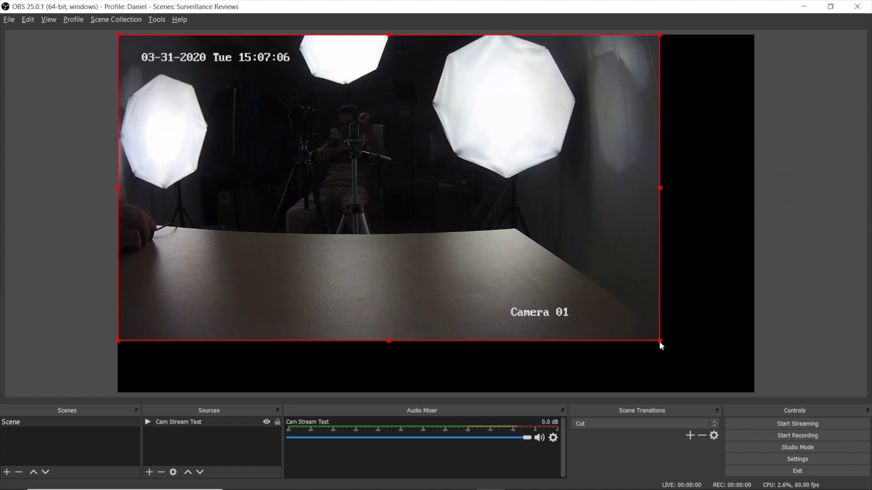
left_click_drag(659, 341, 756, 391)
left_click(810, 249)
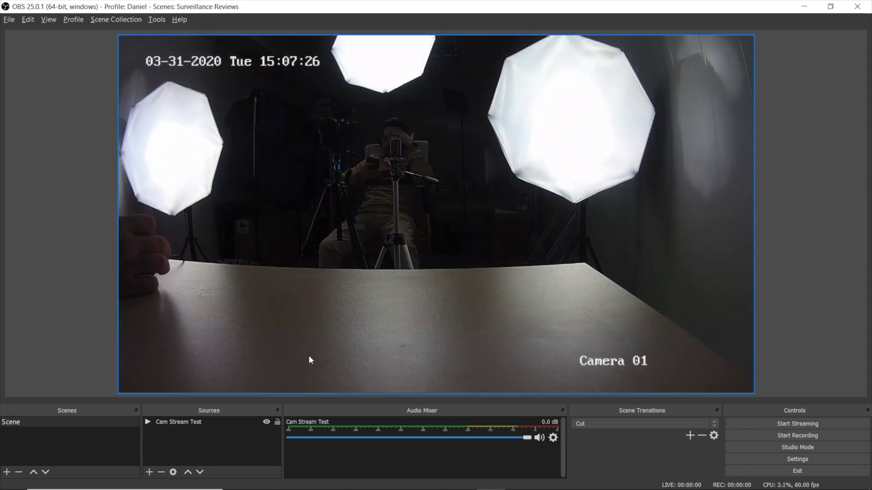
left_click_drag(309, 355, 262, 340)
left_click_drag(325, 299, 373, 315)
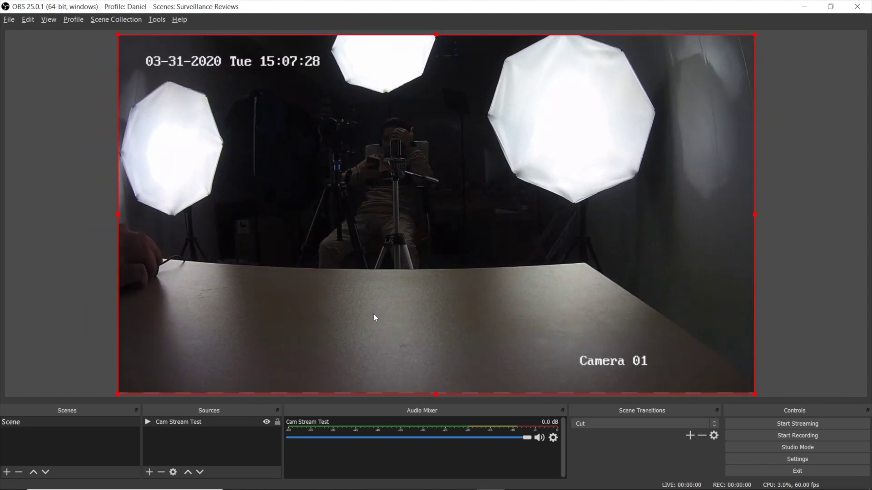
left_click(824, 270)
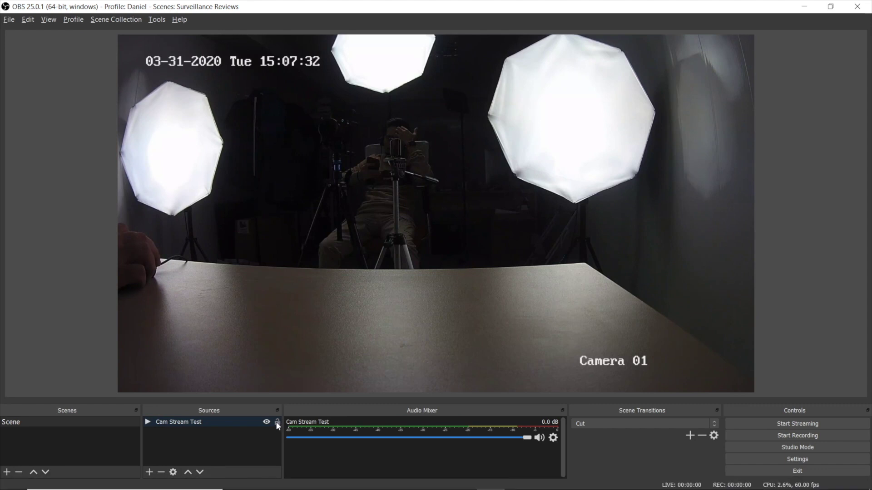
left_click(276, 422)
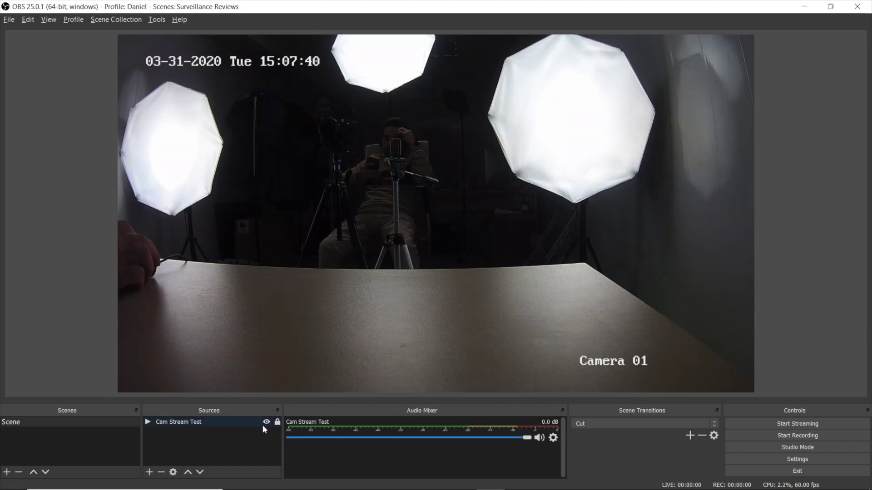
In OBS Settings, choose YouTube / YouTube Gaming as the Stream service
left_click(10, 19)
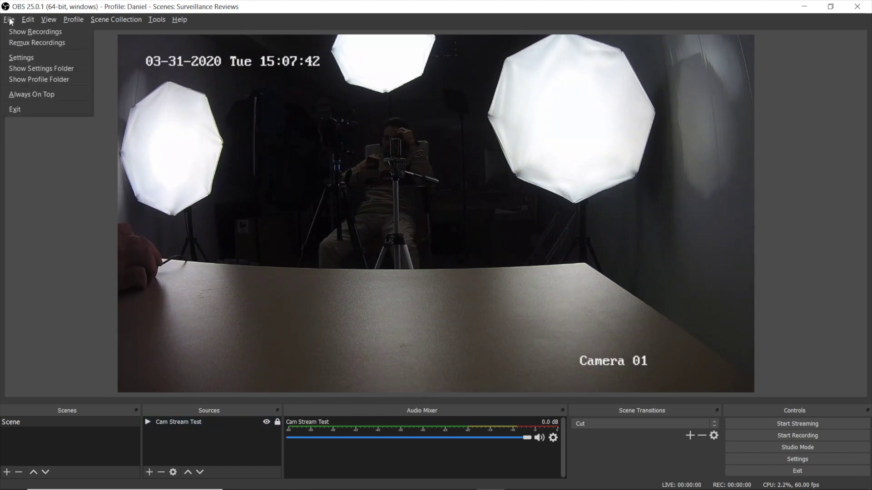
left_click(21, 58)
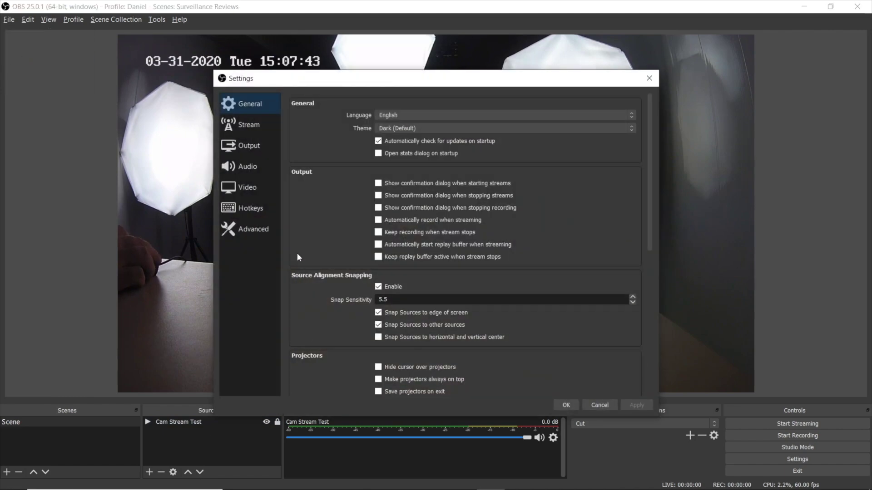
left_click(240, 147)
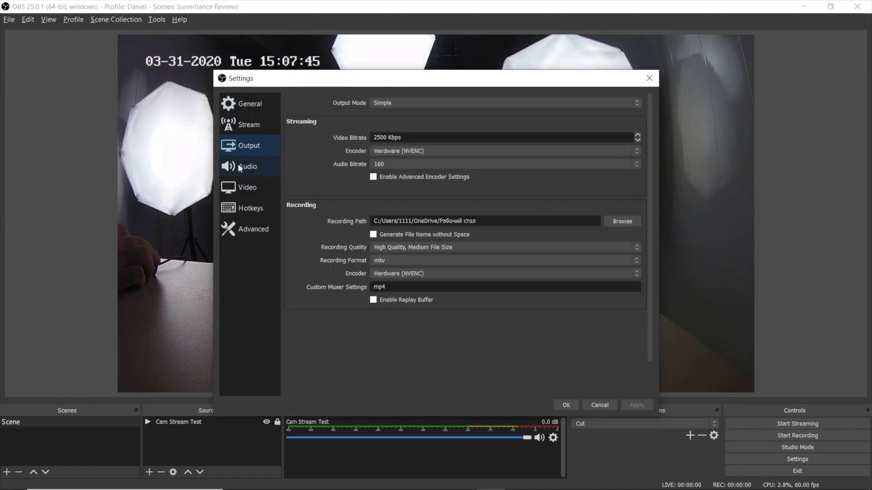
key("Up")
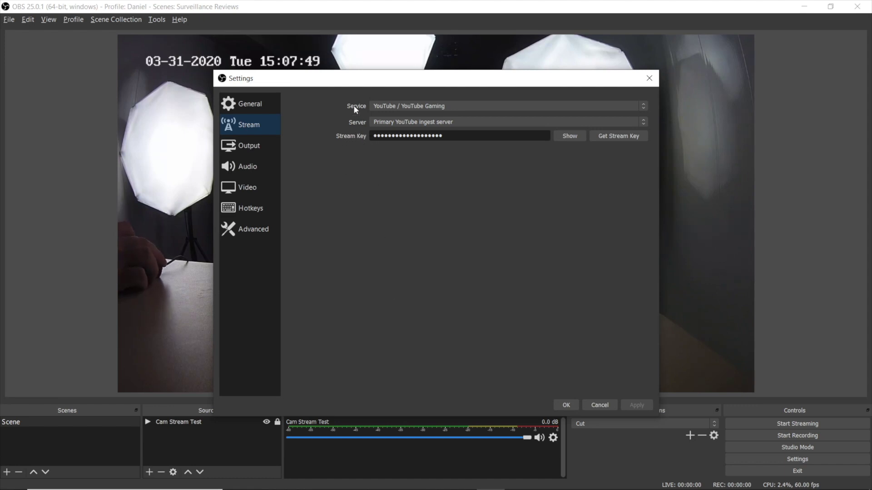
left_click(387, 106)
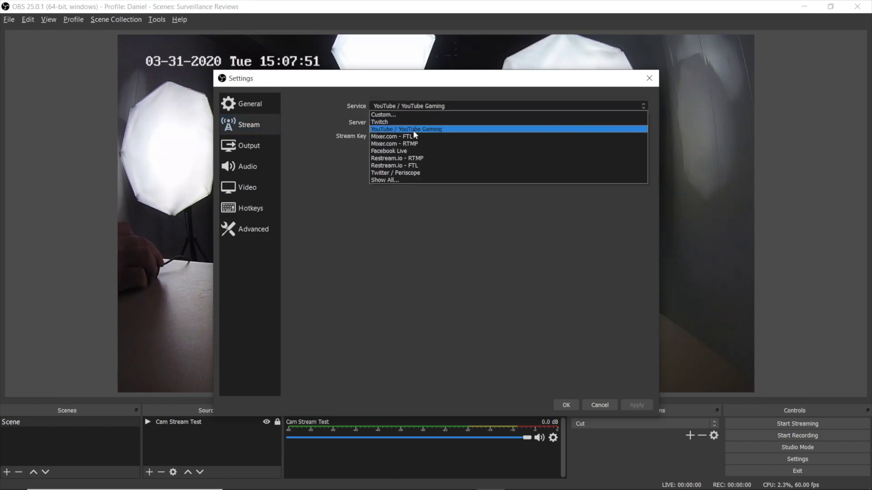
left_click(412, 129)
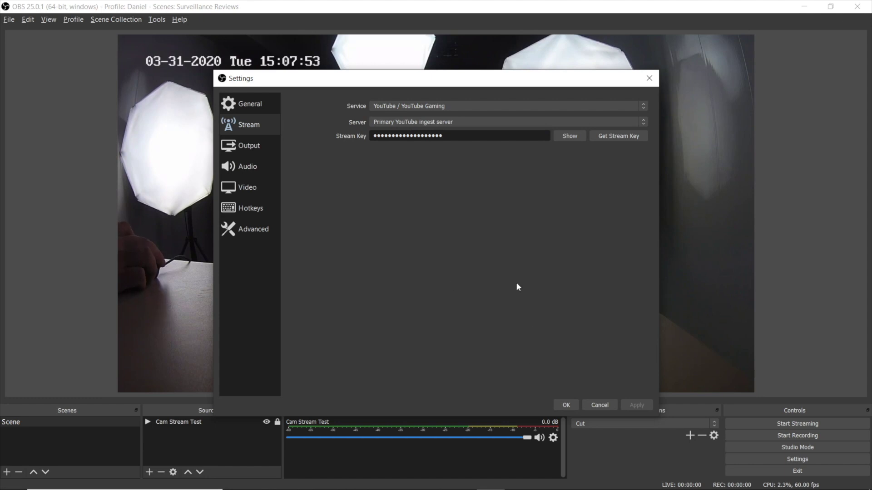
key("alt+Tab")
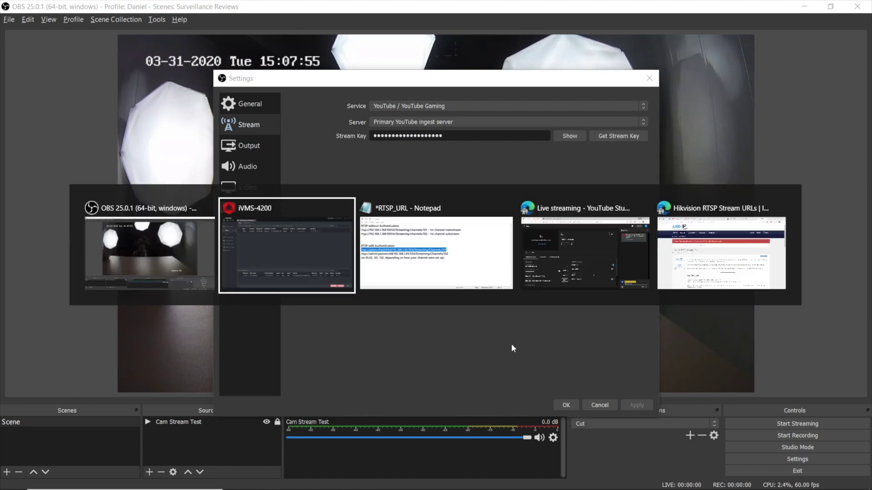
Copy the Test stream's key in YouTube Studio and go back to OBS Settings
left_click(573, 252)
scroll(210, 318, "down", 3)
scroll(315, 421, "up", 3)
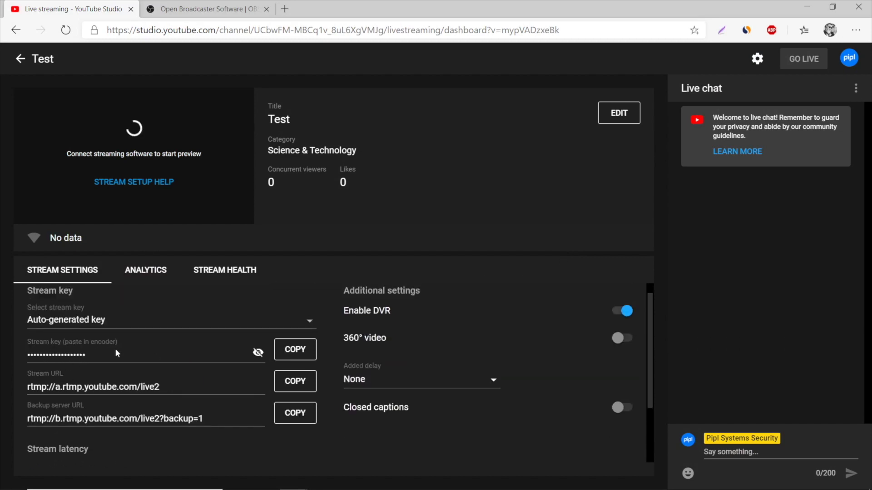
left_click(300, 352)
key("alt+Tab")
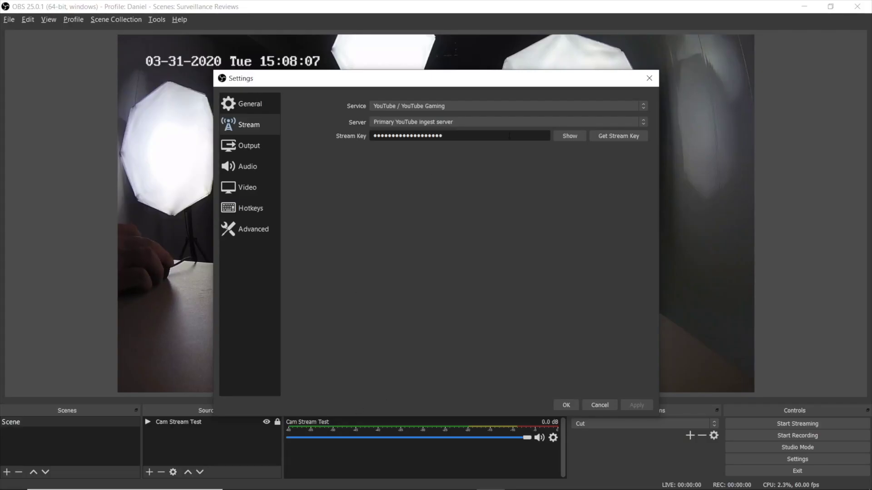
Replace the OBS stream key with the copied YouTube key and save the settings
key("ctrl+a")
key("ctrl+v")
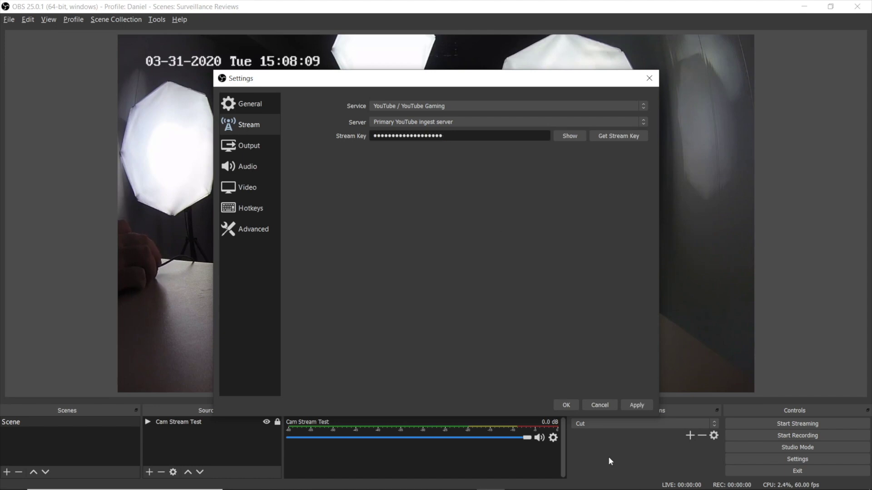
left_click(637, 405)
left_click(566, 405)
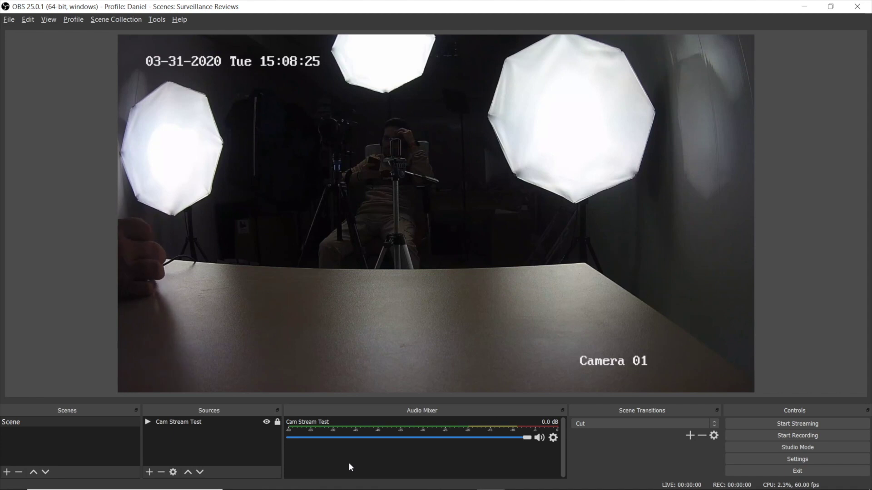
Start streaming the camera feed and check it in YouTube Studio
mouse_move(527, 481)
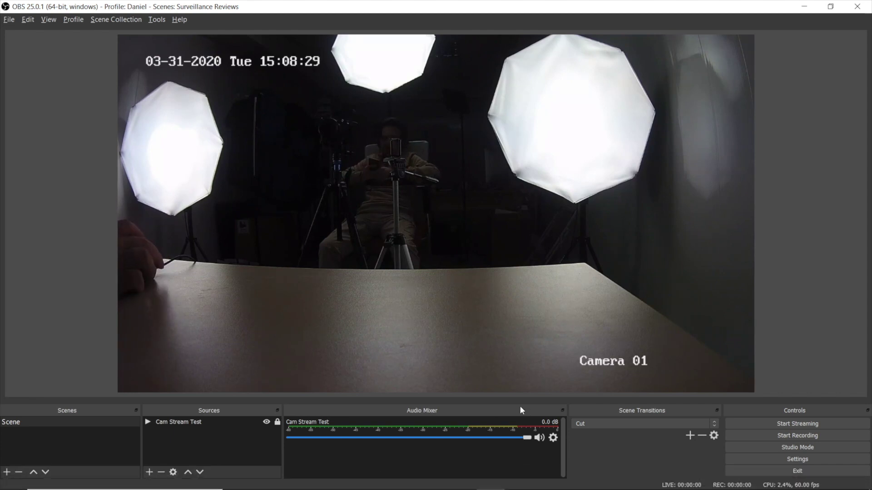
left_click(793, 430)
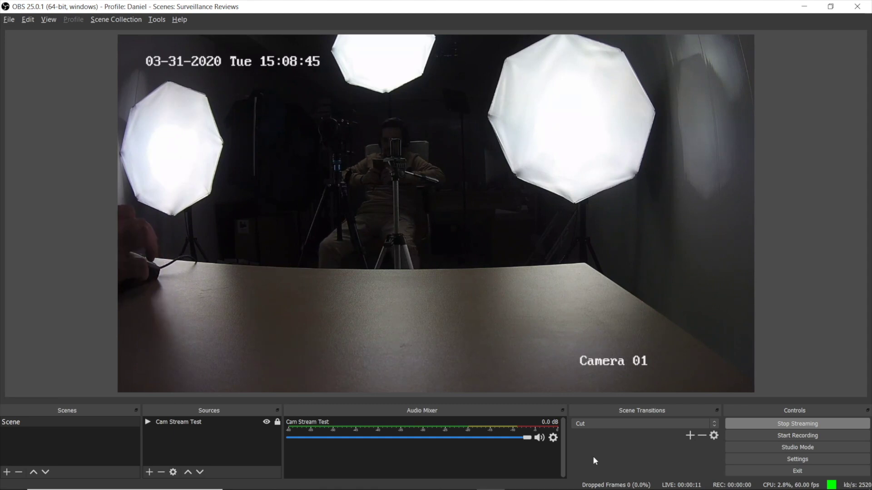
key("alt+Tab")
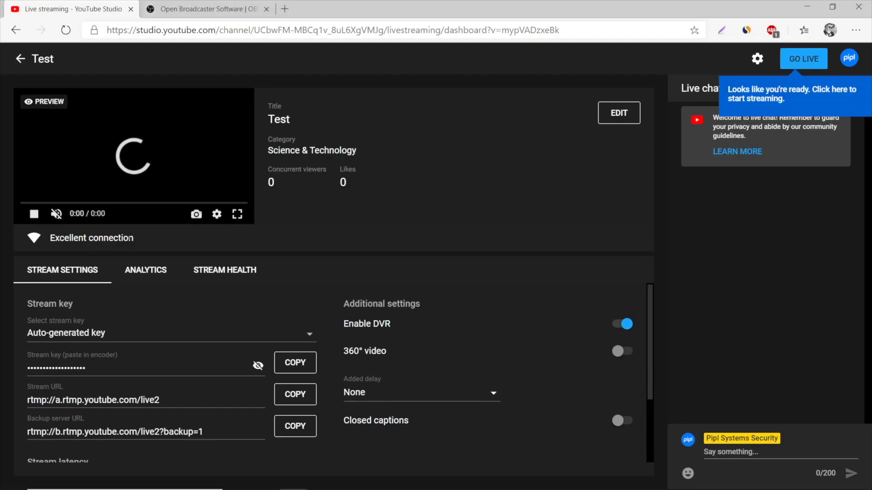
Once the camera feed appears in the Test stream preview, take the broadcast live
left_click_drag(118, 238, 50, 238)
left_click(137, 209)
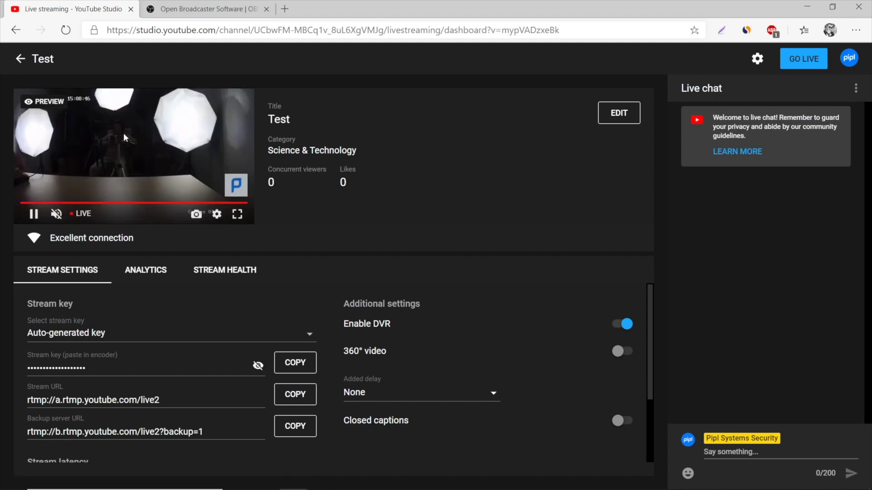
key("alt+Tab")
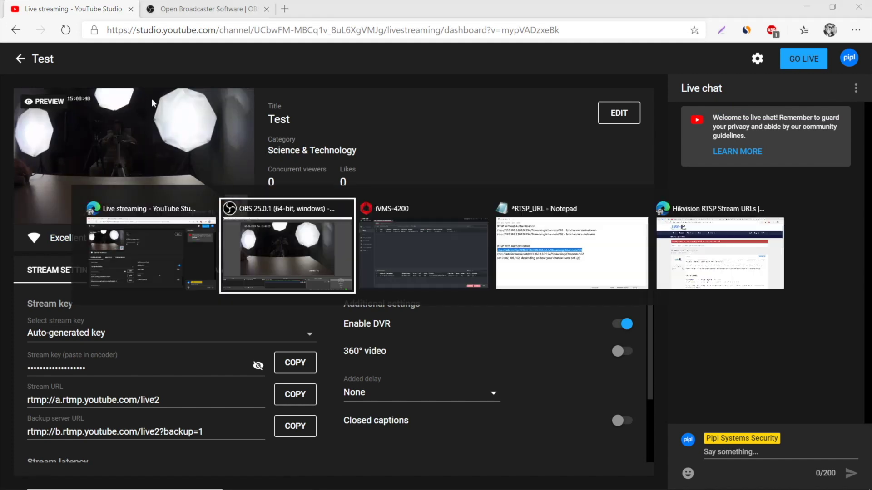
key("alt+Tab")
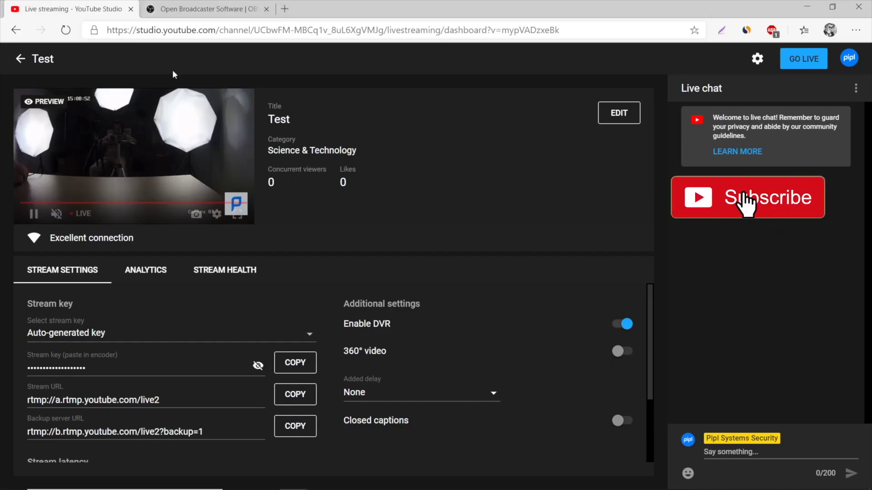
left_click(799, 61)
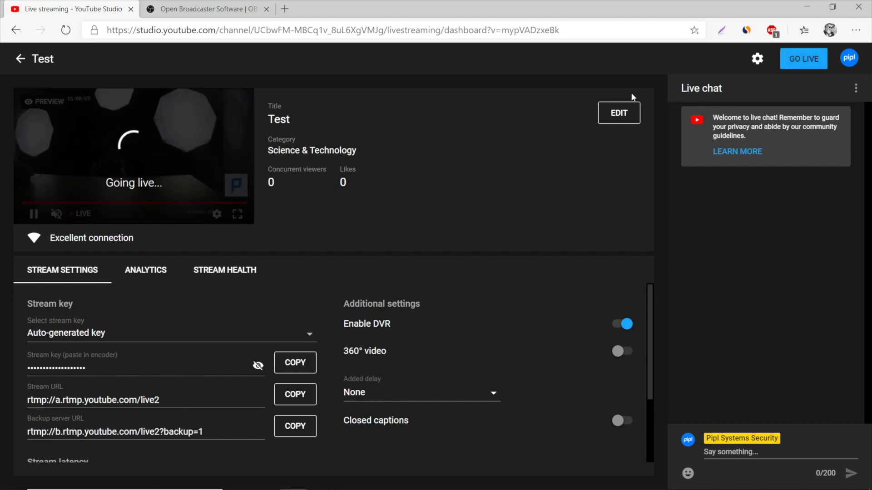